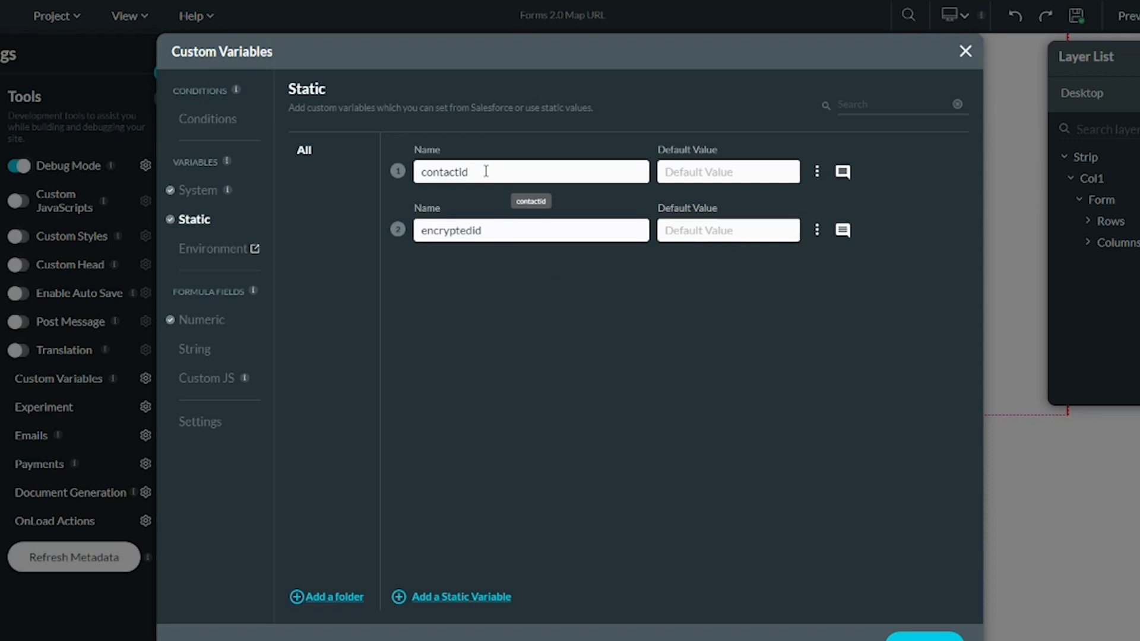
Map the contactid static variable to the URL and apply the custom variables
click(818, 172)
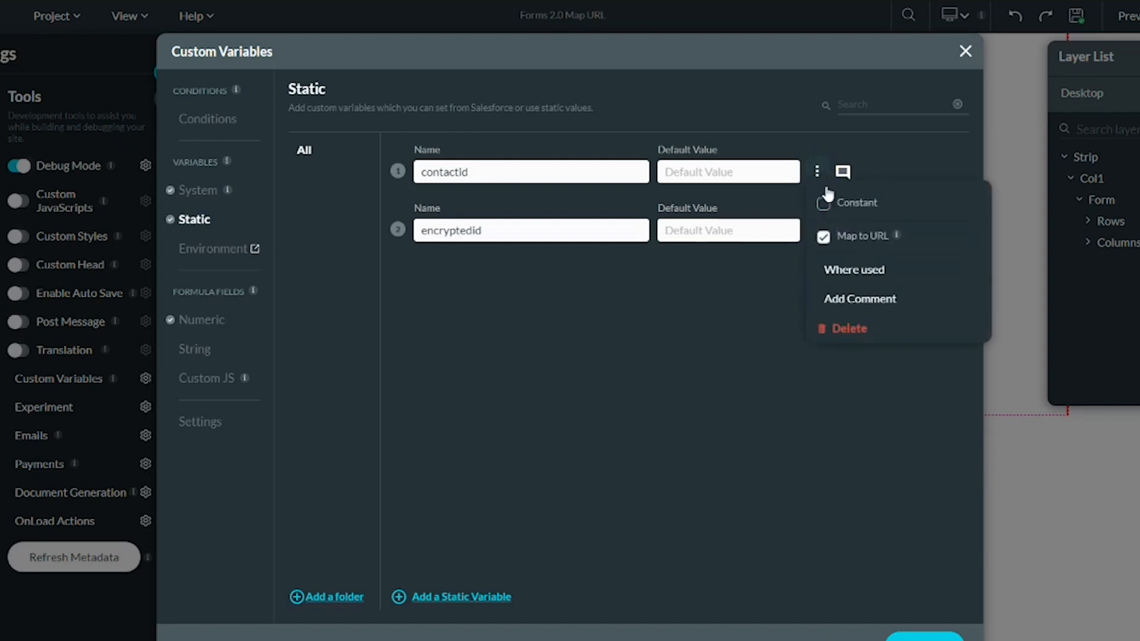
click(824, 237)
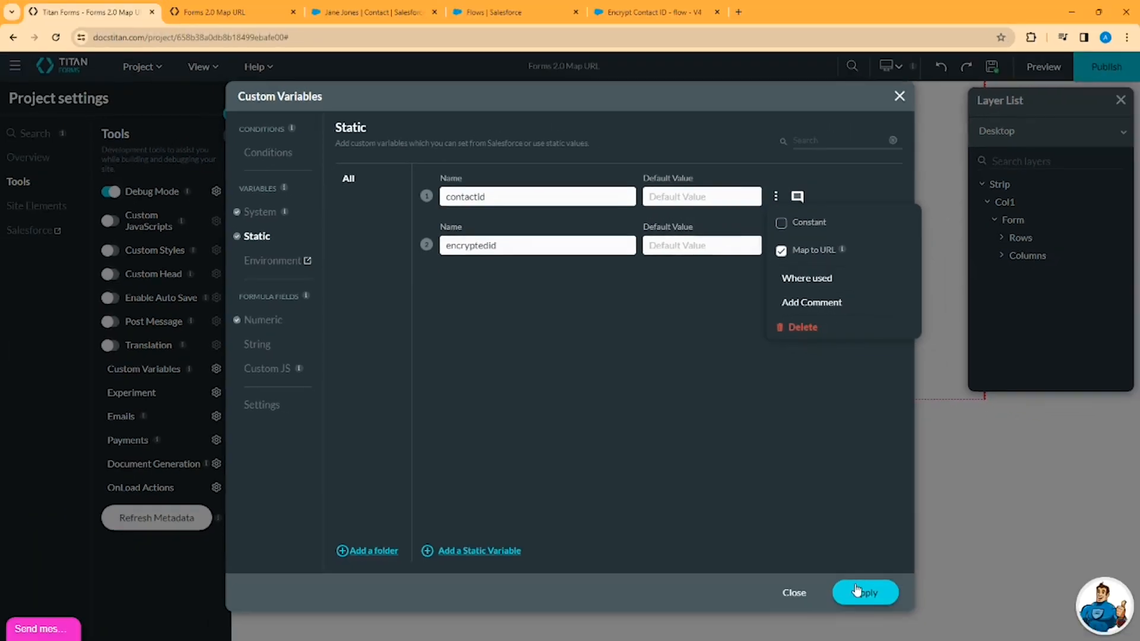
click(923, 640)
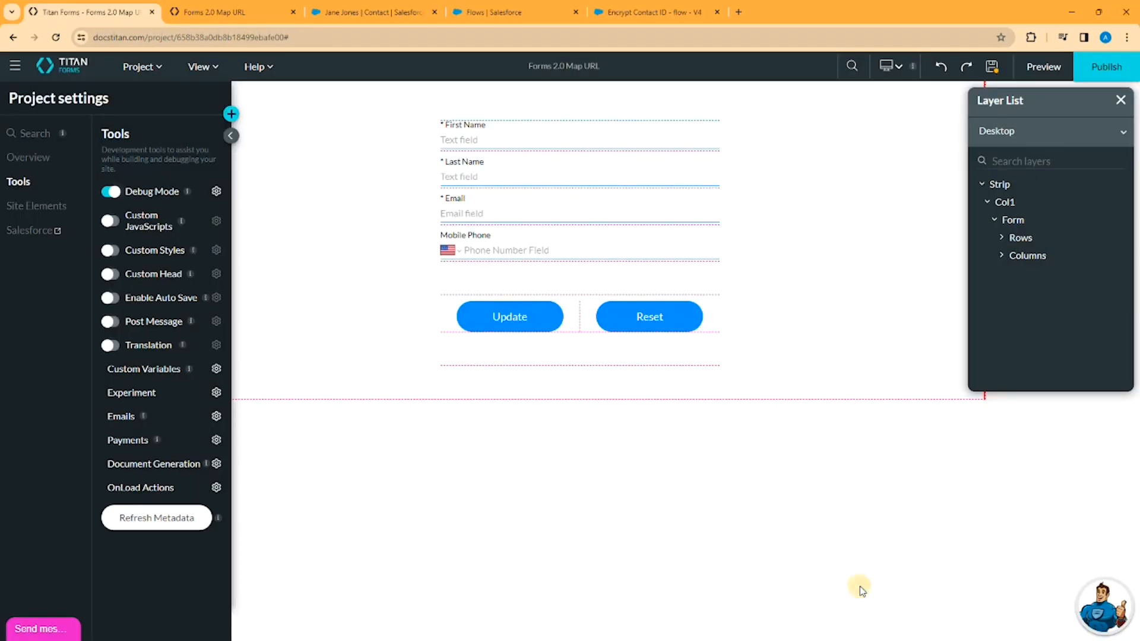
Examine the Contact get-record integration's object settings and its condition matching Contact ID to the contactid field
click(29, 231)
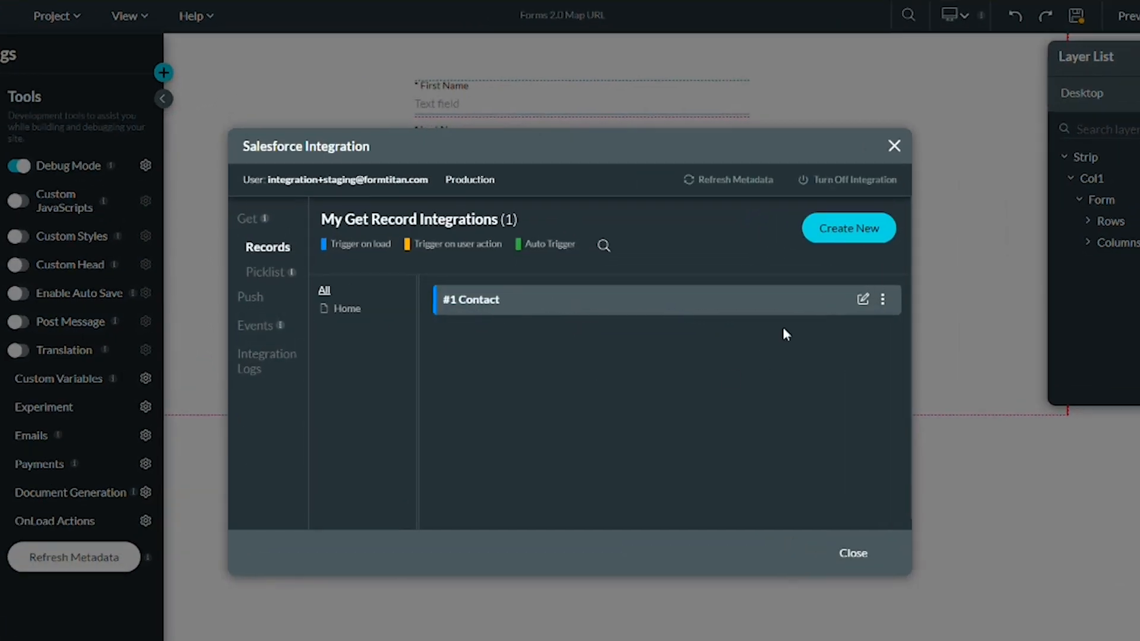
click(863, 300)
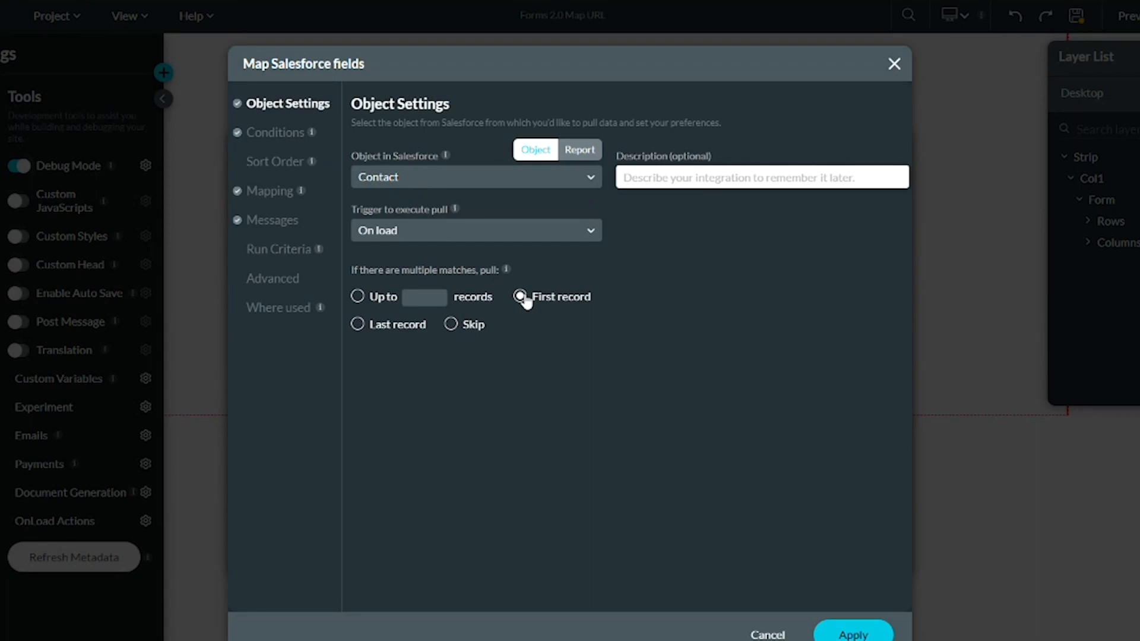
click(275, 136)
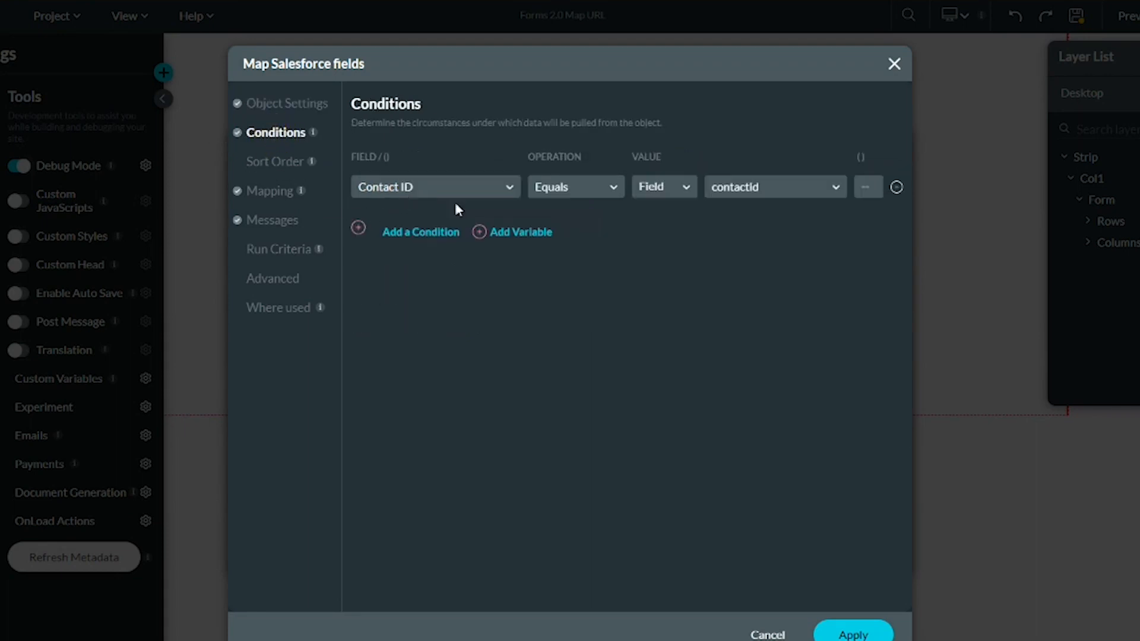
click(674, 191)
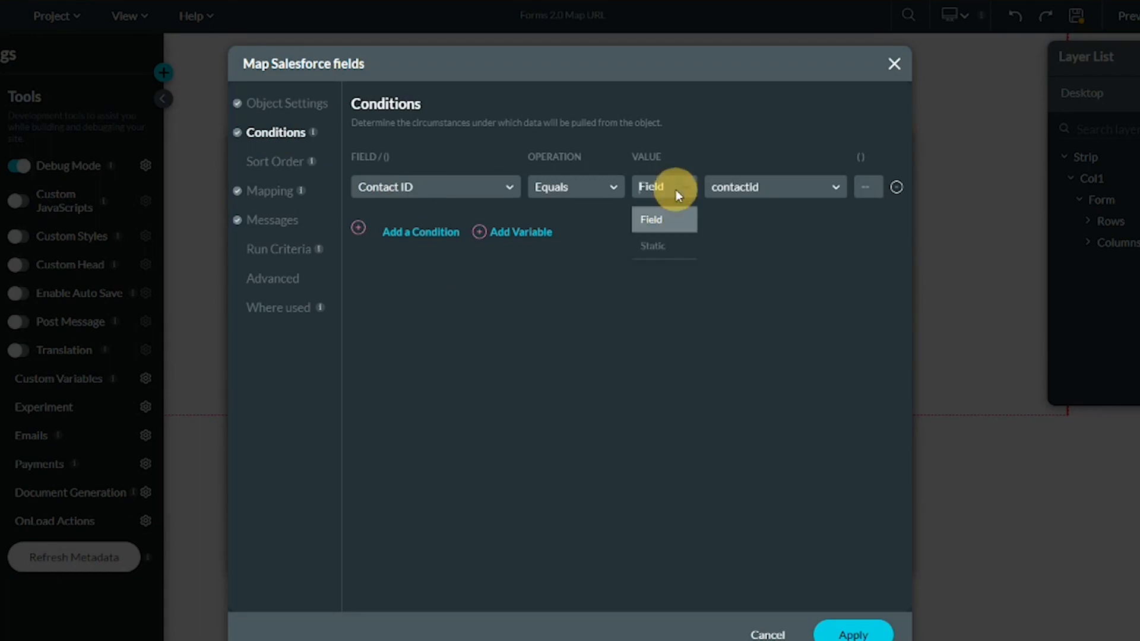
click(753, 193)
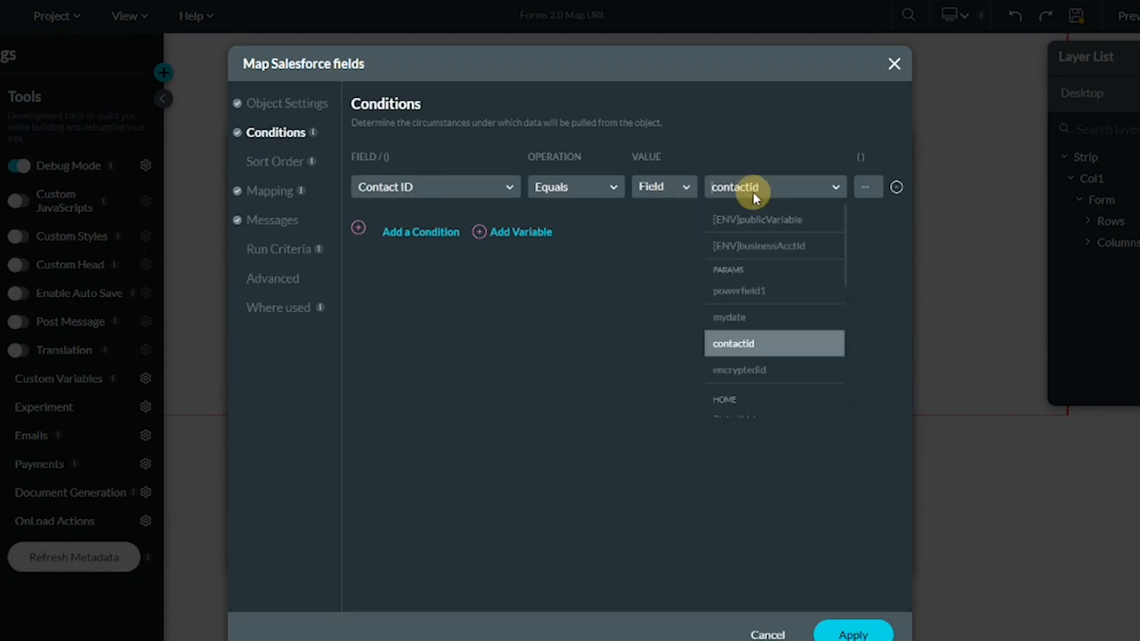
click(739, 345)
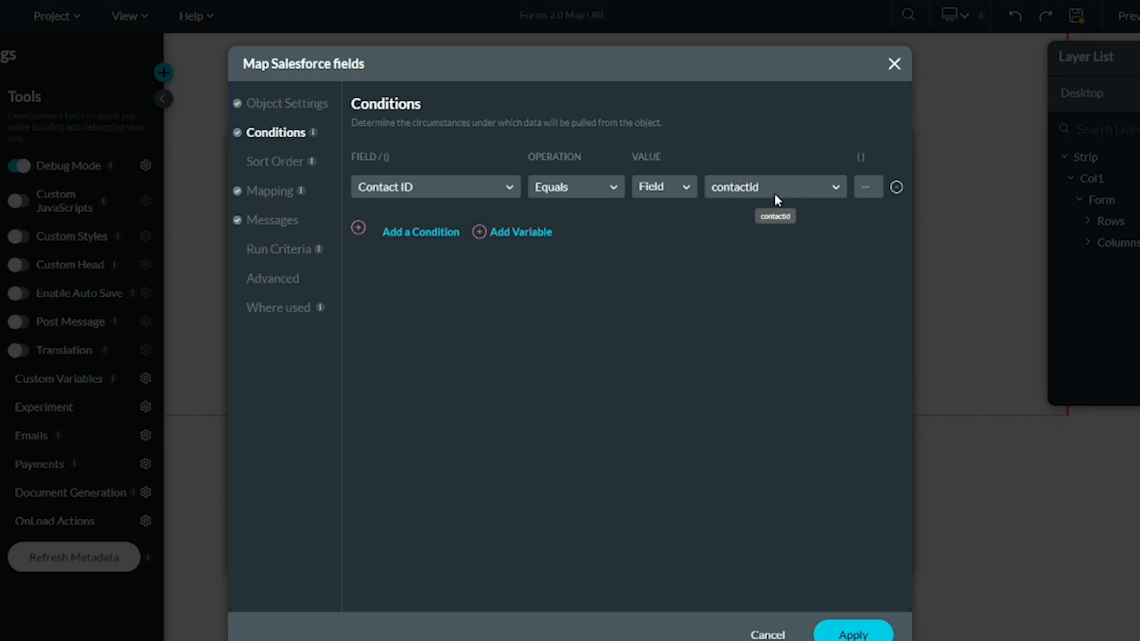
Review only the mapped fields of the Contact integration, then exit the Salesforce integration without applying changes
click(273, 190)
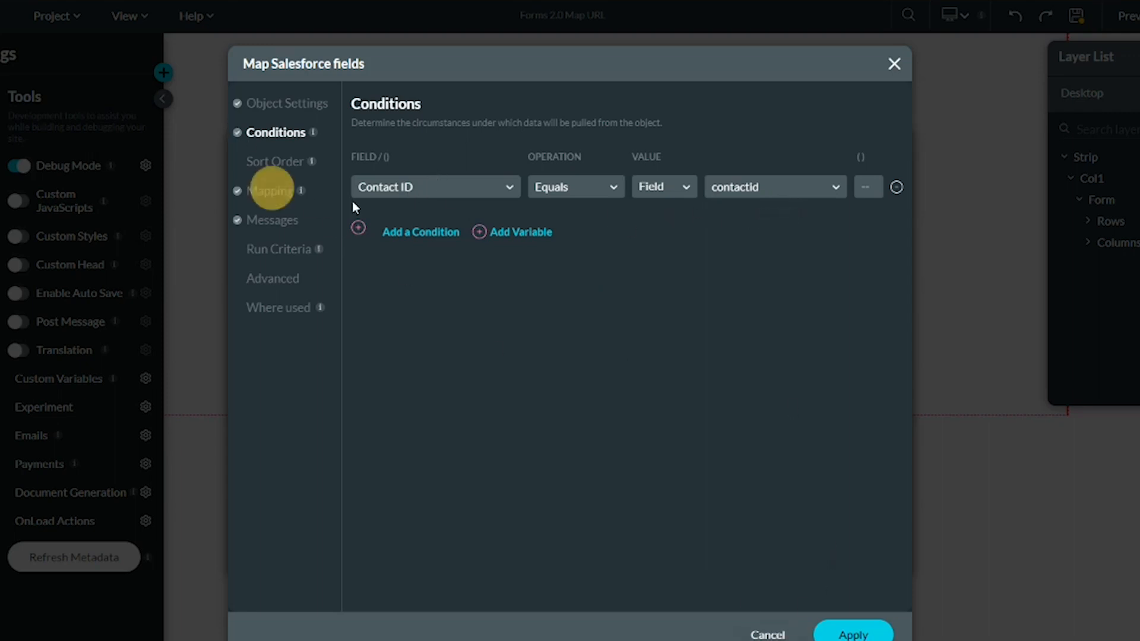
click(374, 191)
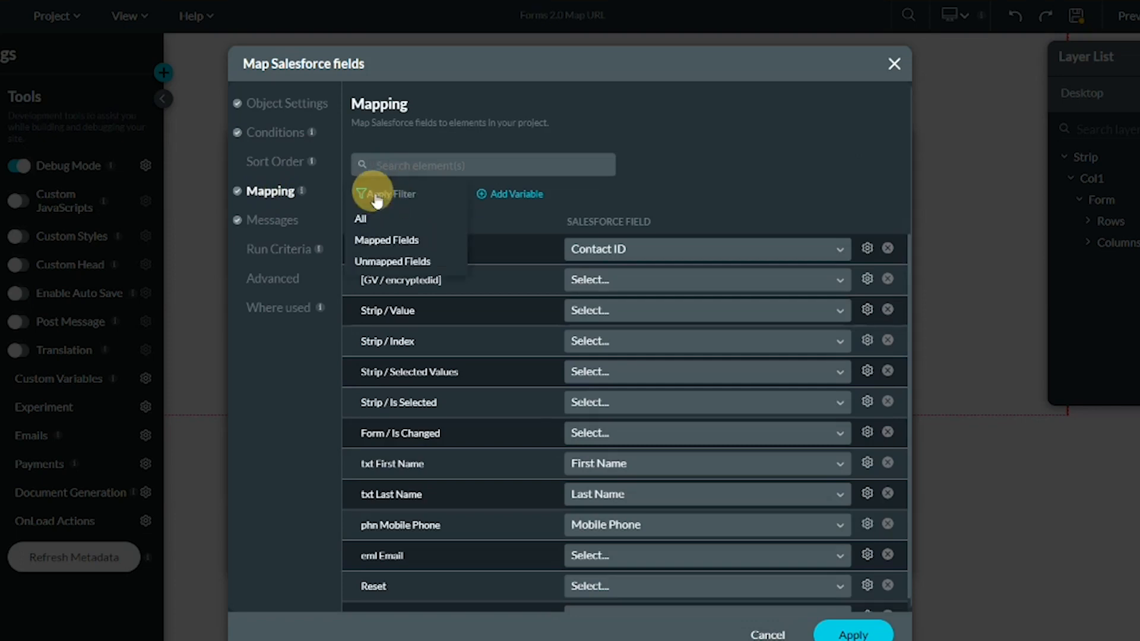
click(378, 238)
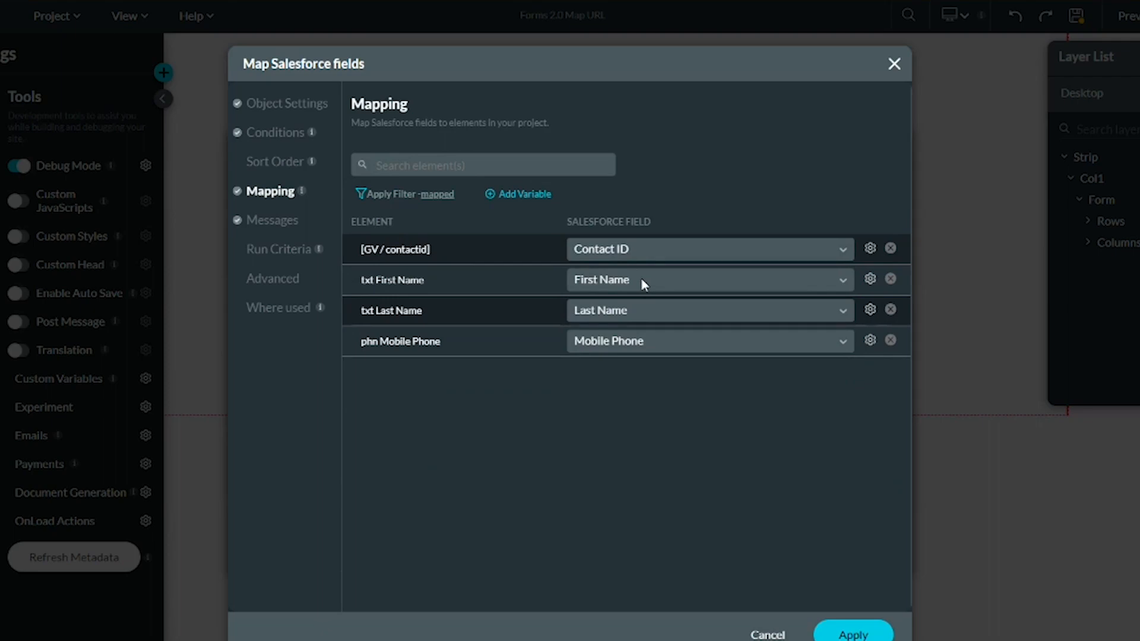
click(768, 634)
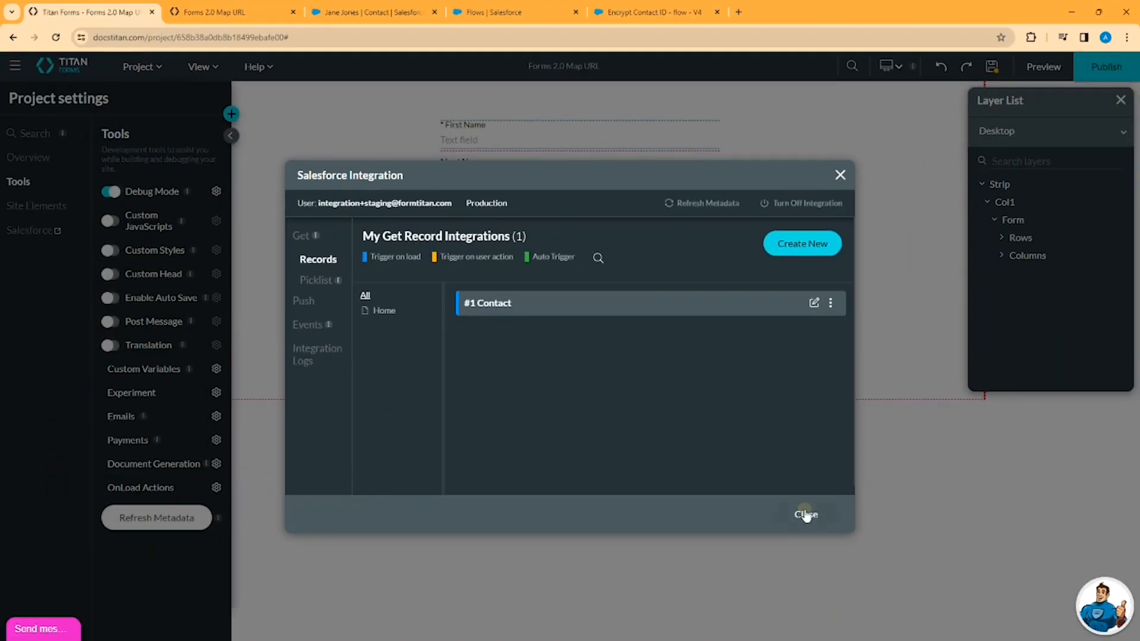
click(806, 515)
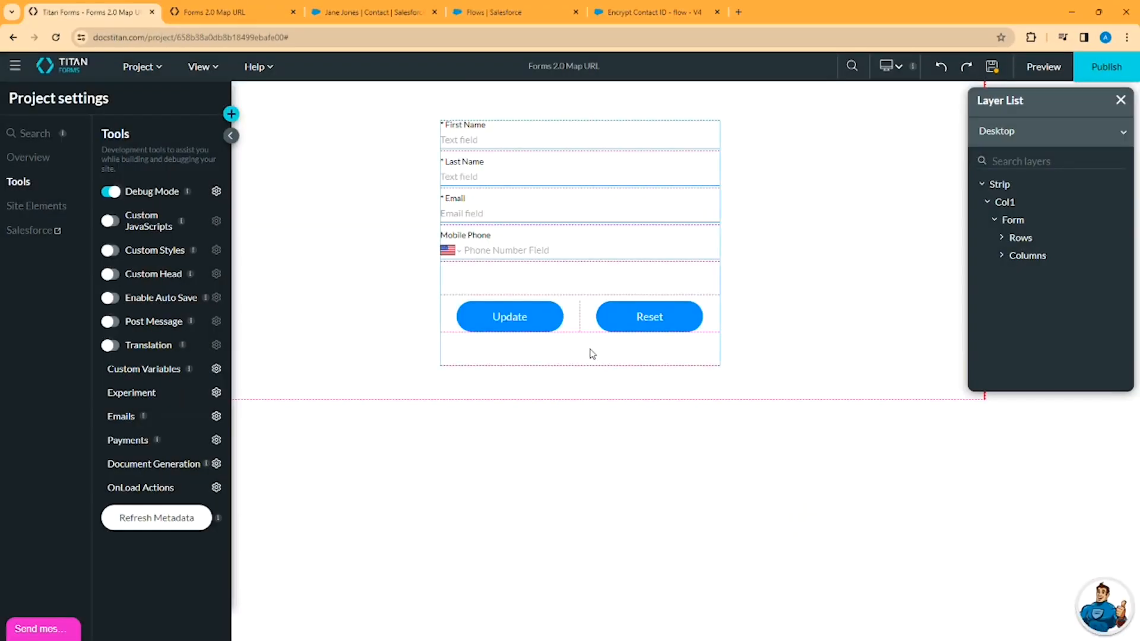
Save the form project and open a fresh preview in place of the old preview
click(295, 12)
click(992, 66)
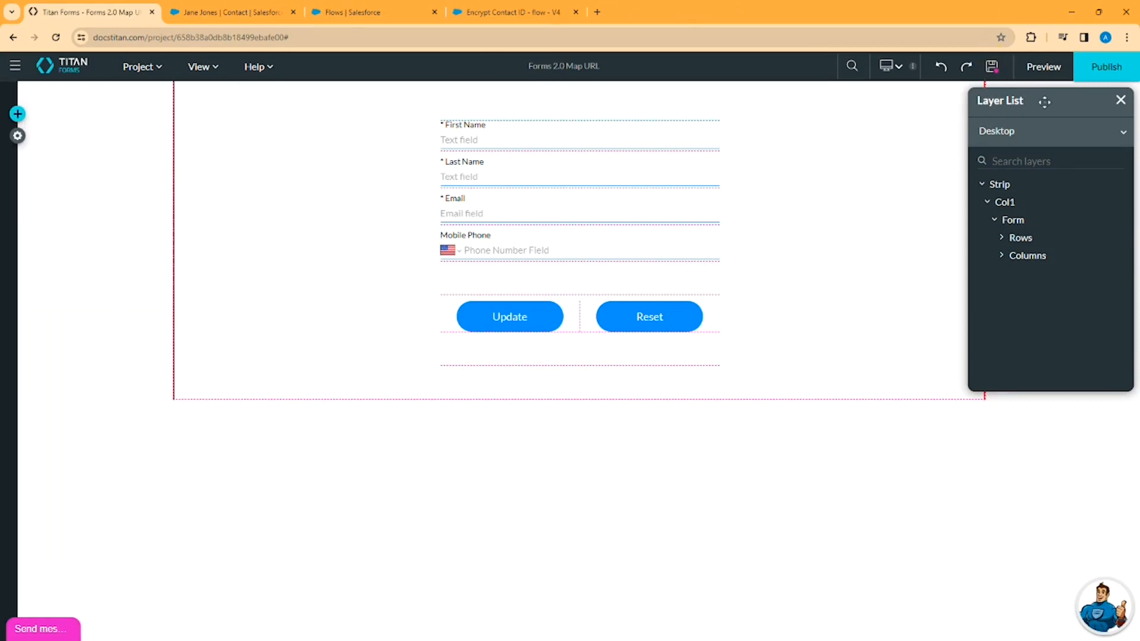
click(1044, 68)
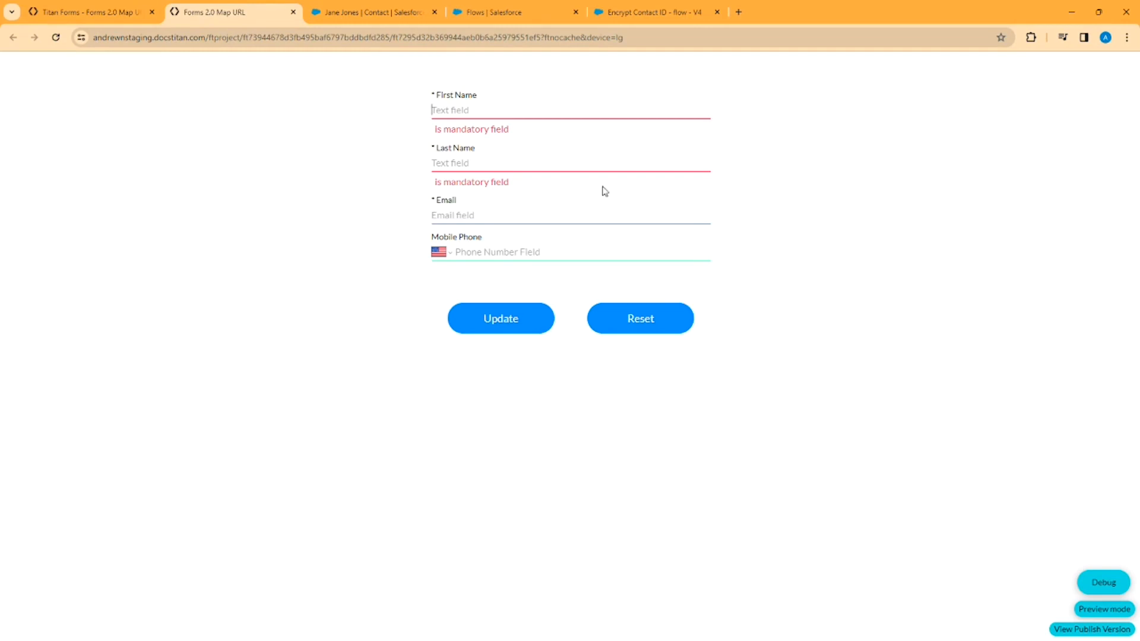
click(483, 113)
Copy the contact's record ID from the URL of the open Salesforce contact record
click(377, 12)
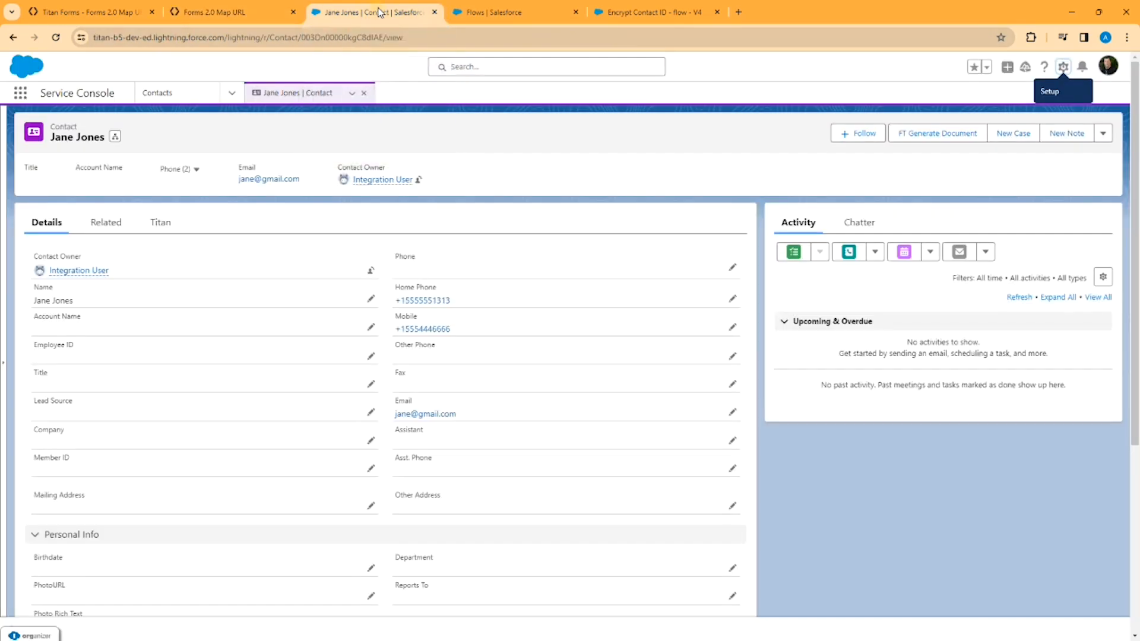
click(351, 39)
click(352, 39)
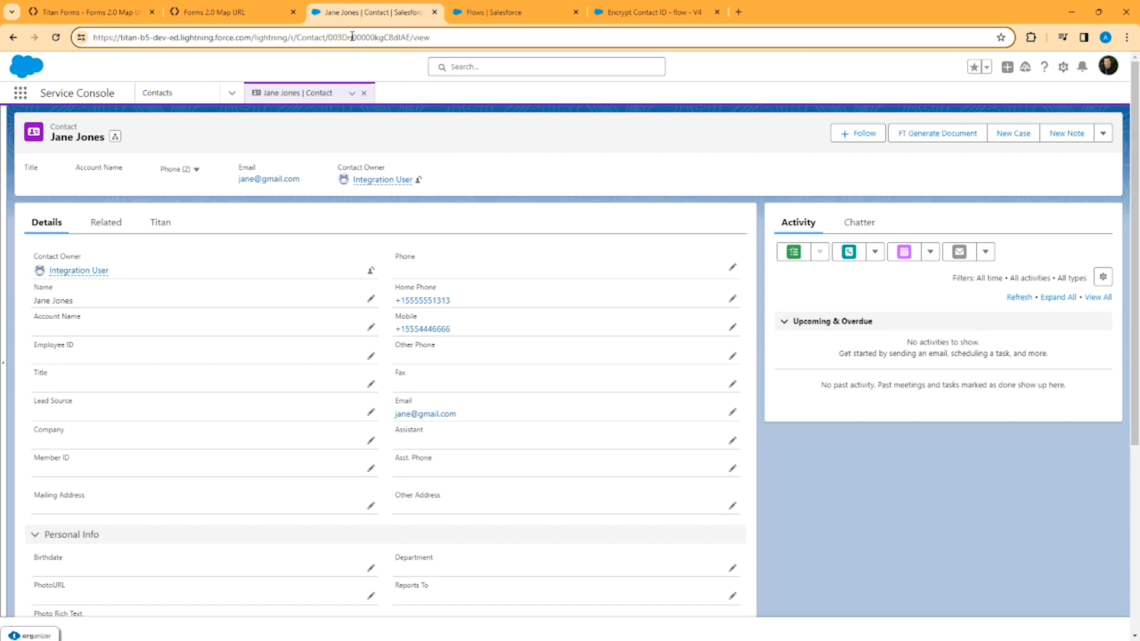
double_click(352, 39)
right_click(360, 41)
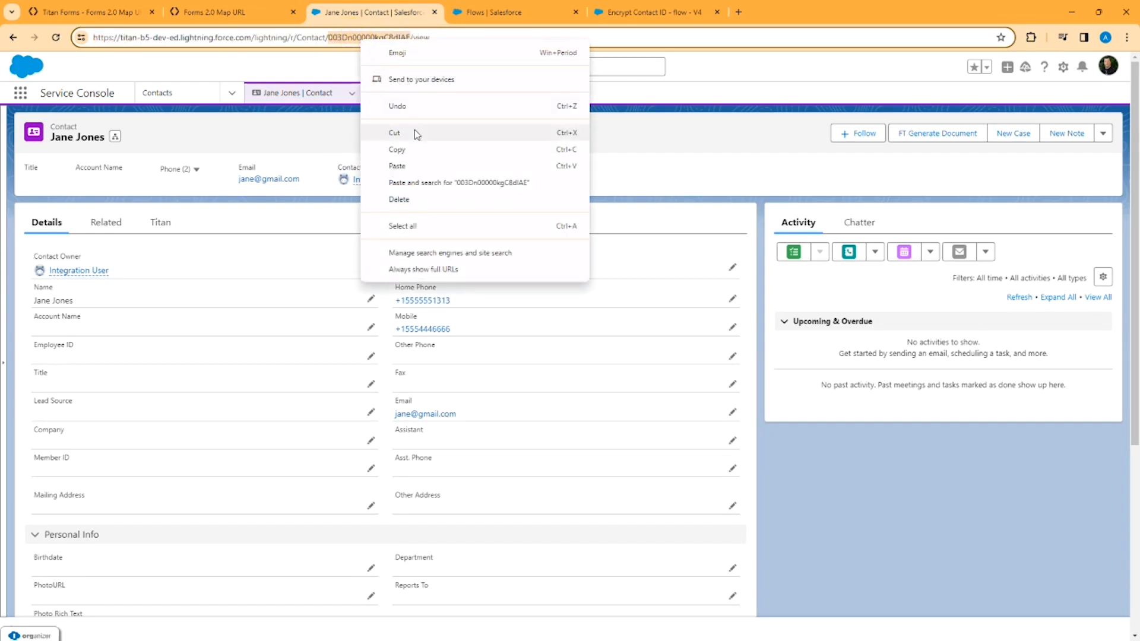
click(401, 150)
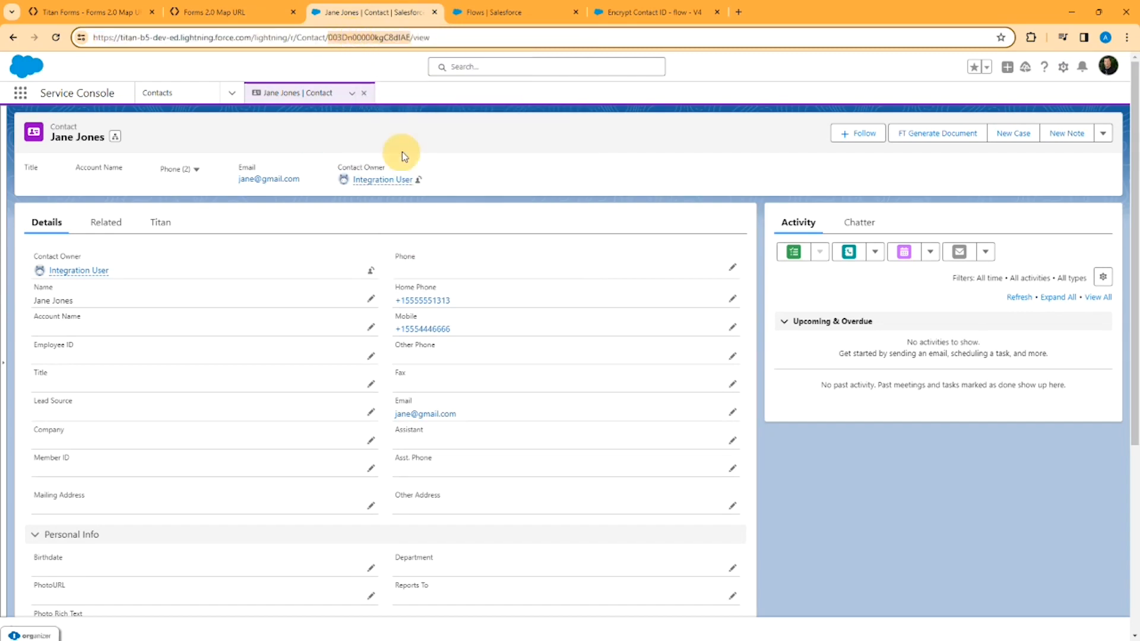
Append the parameter &contactid= with the contact's record ID to the form preview URL and load it
click(219, 12)
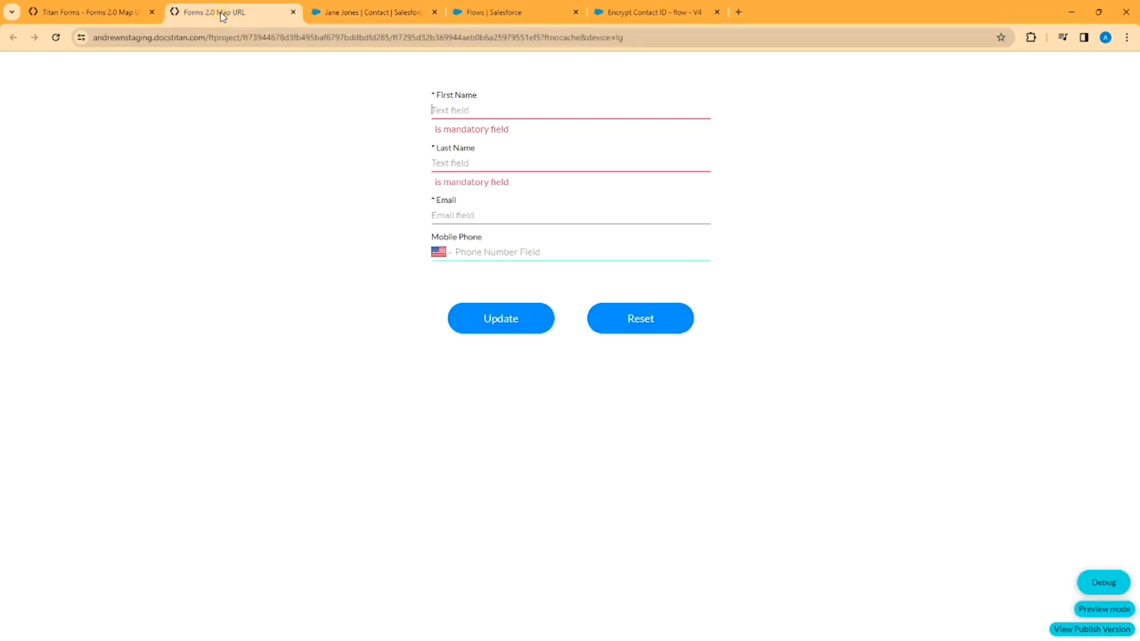
click(658, 40)
click(657, 40)
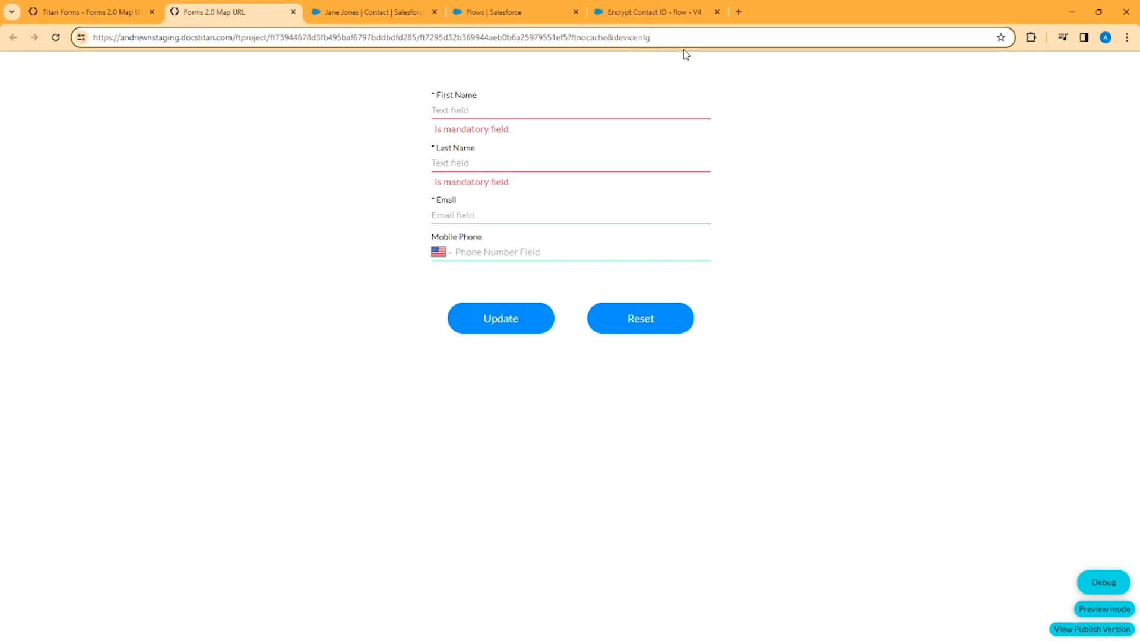
text(&)
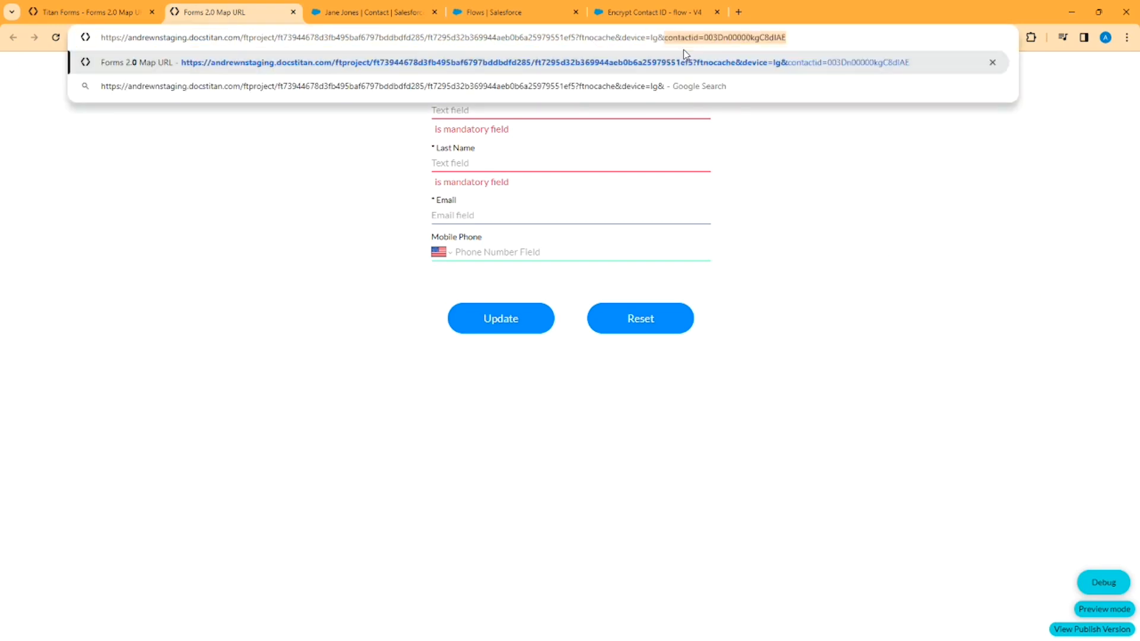
key(Delete)
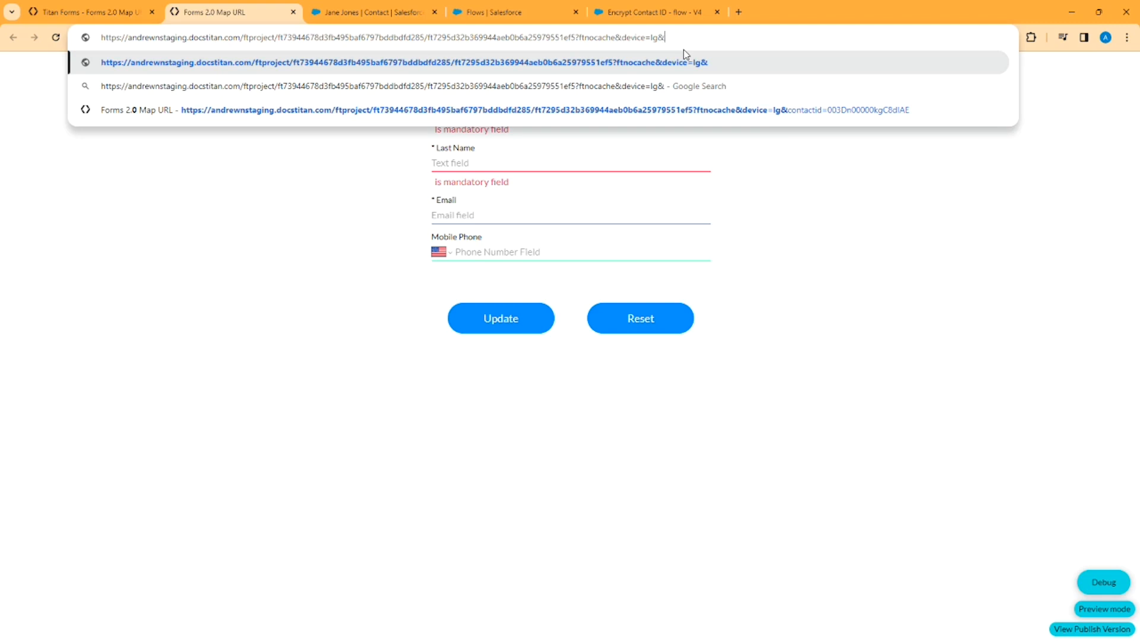
text(conta)
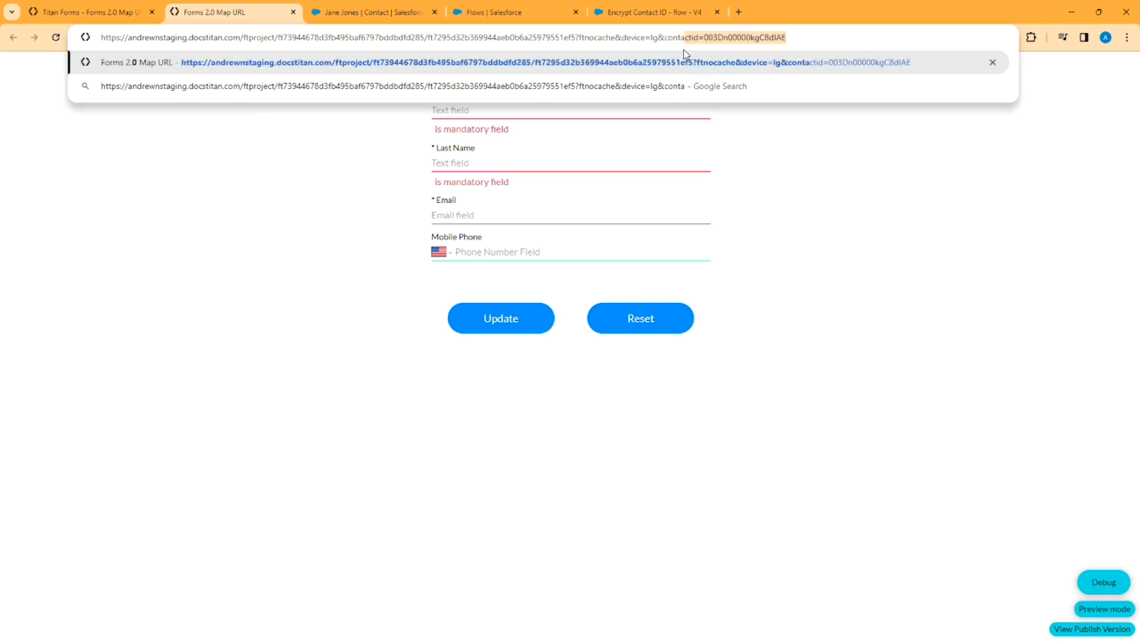
text(cii)
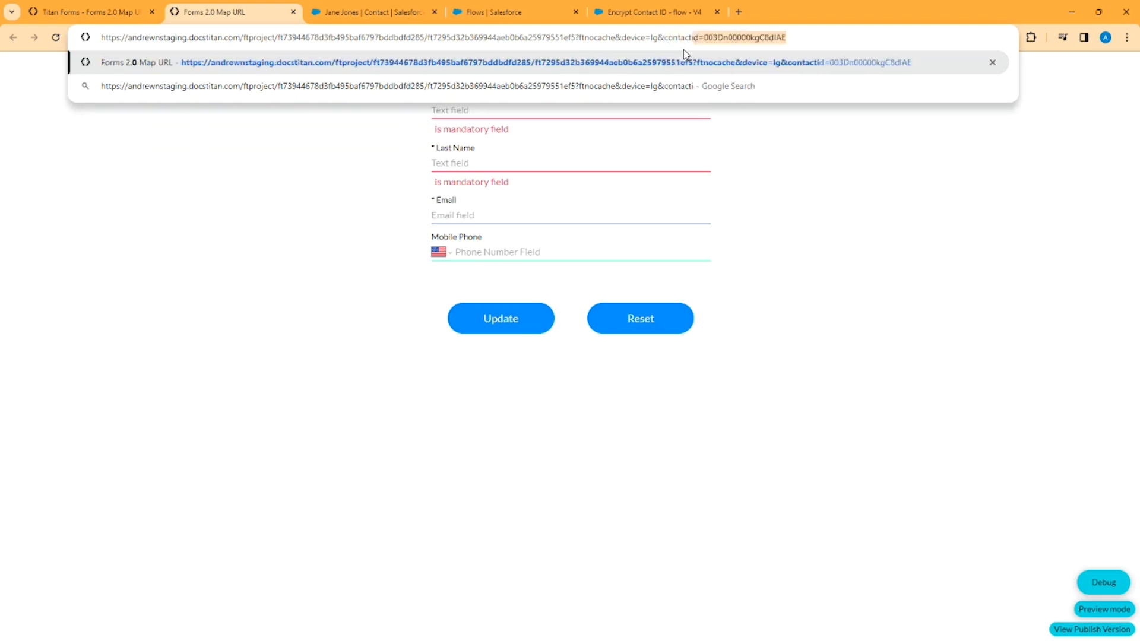
text(d+)
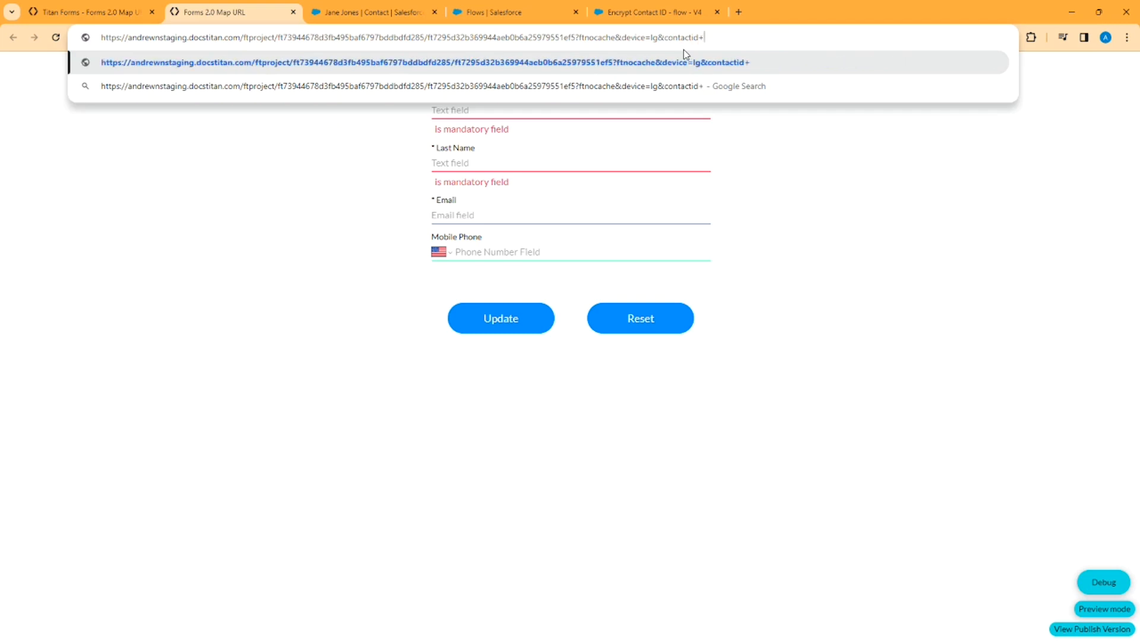
key(BackSpace)
key(Right)
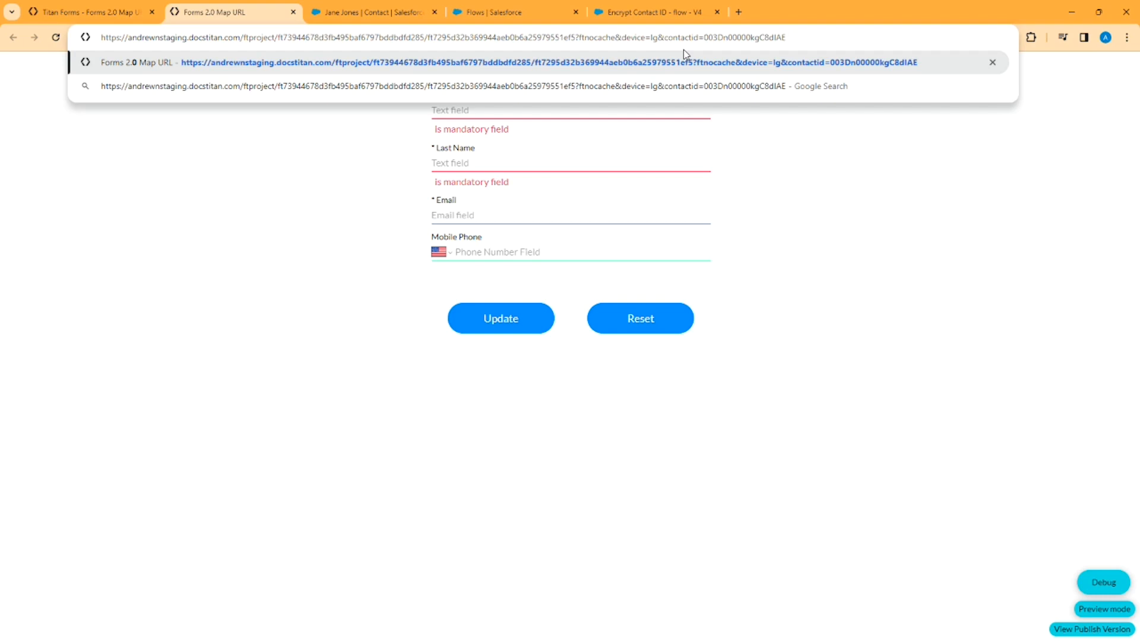
key(Return)
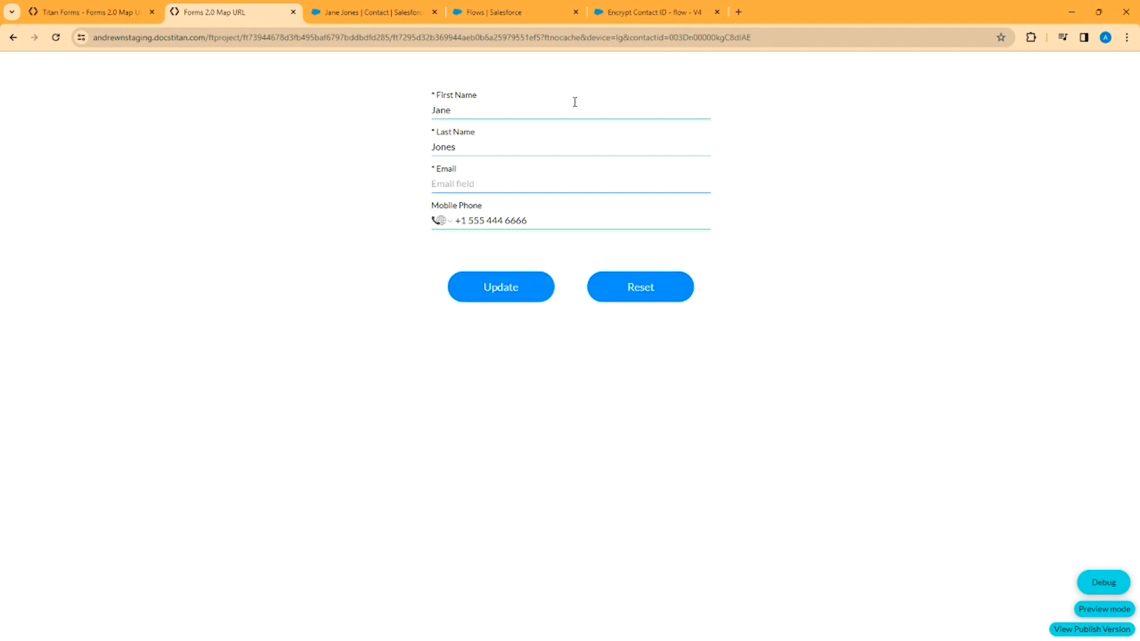
Compare the record ID in the preview URL and the prefilled form fields with the Salesforce contact record
click(714, 37)
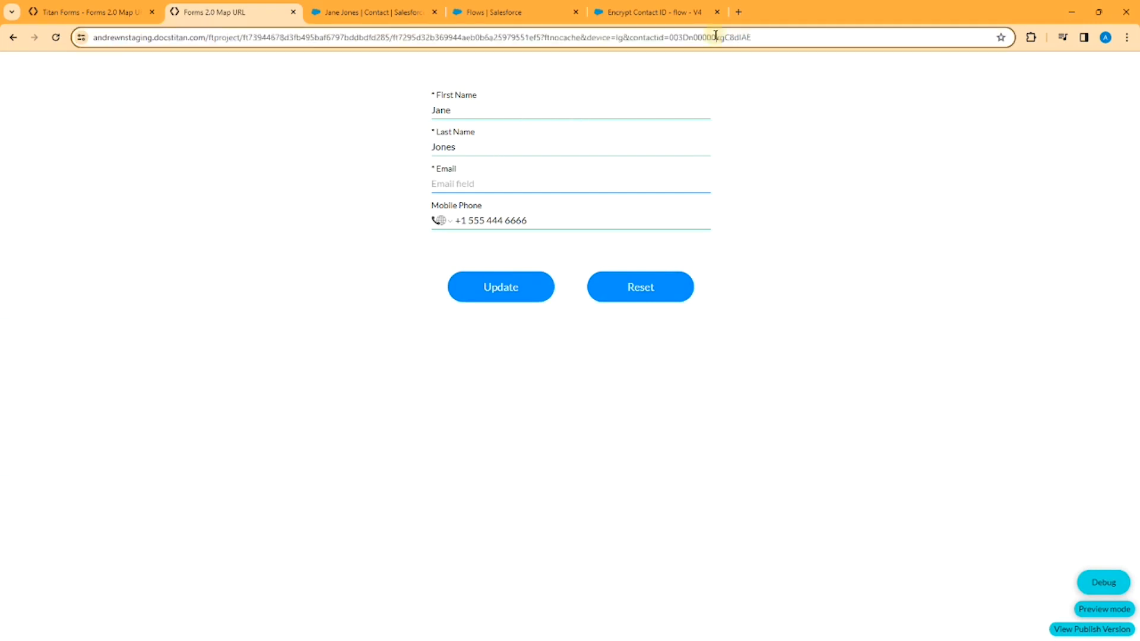
double_click(716, 37)
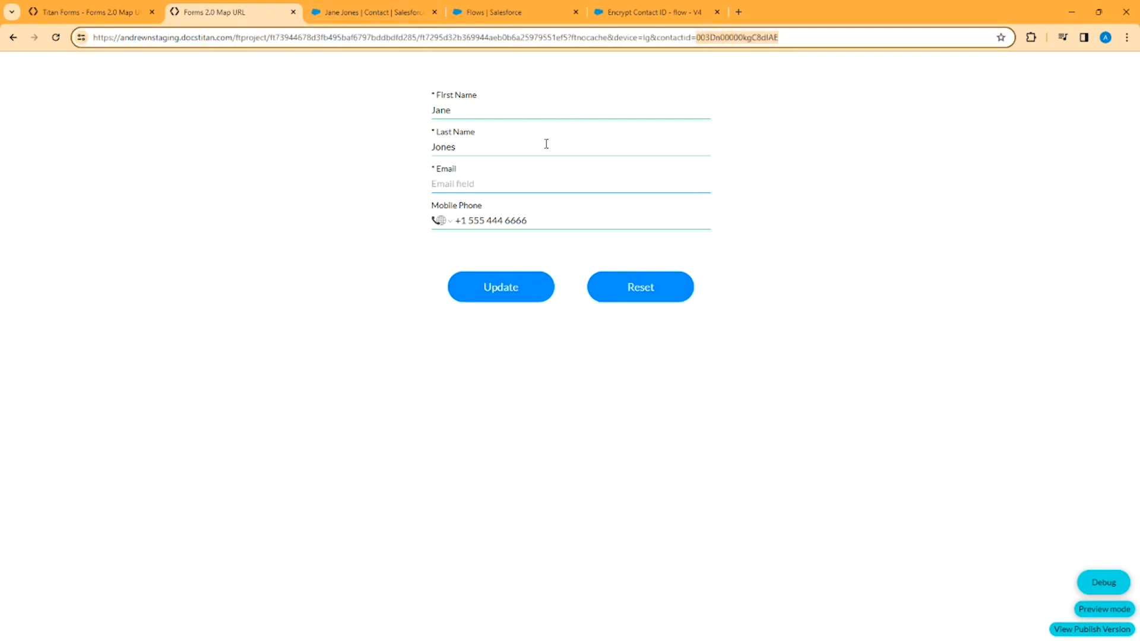
click(373, 13)
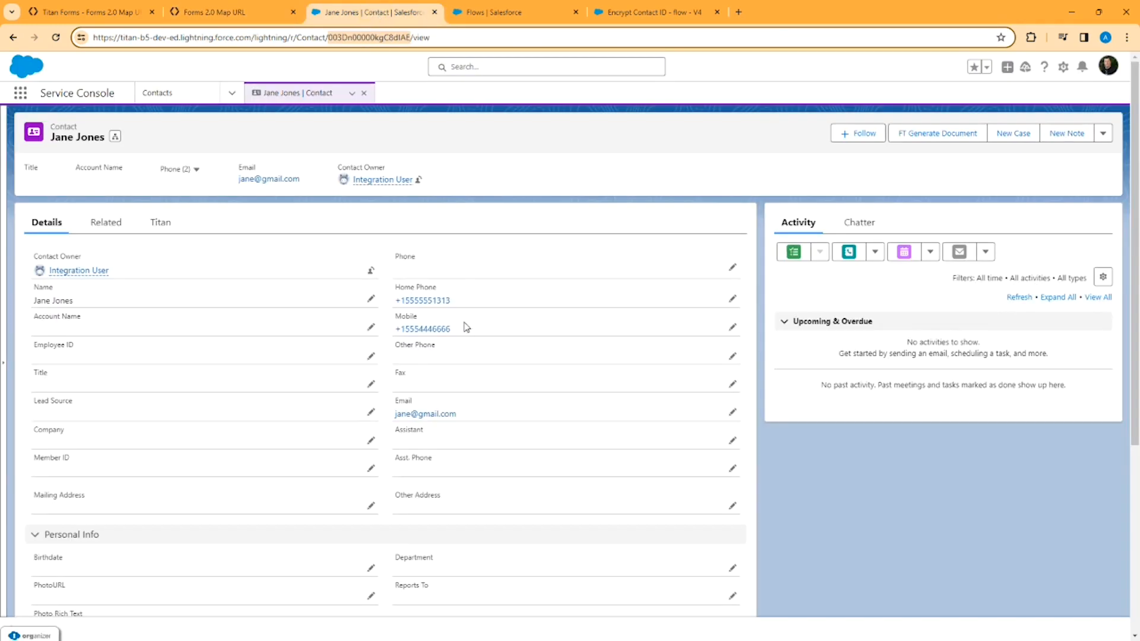
click(247, 11)
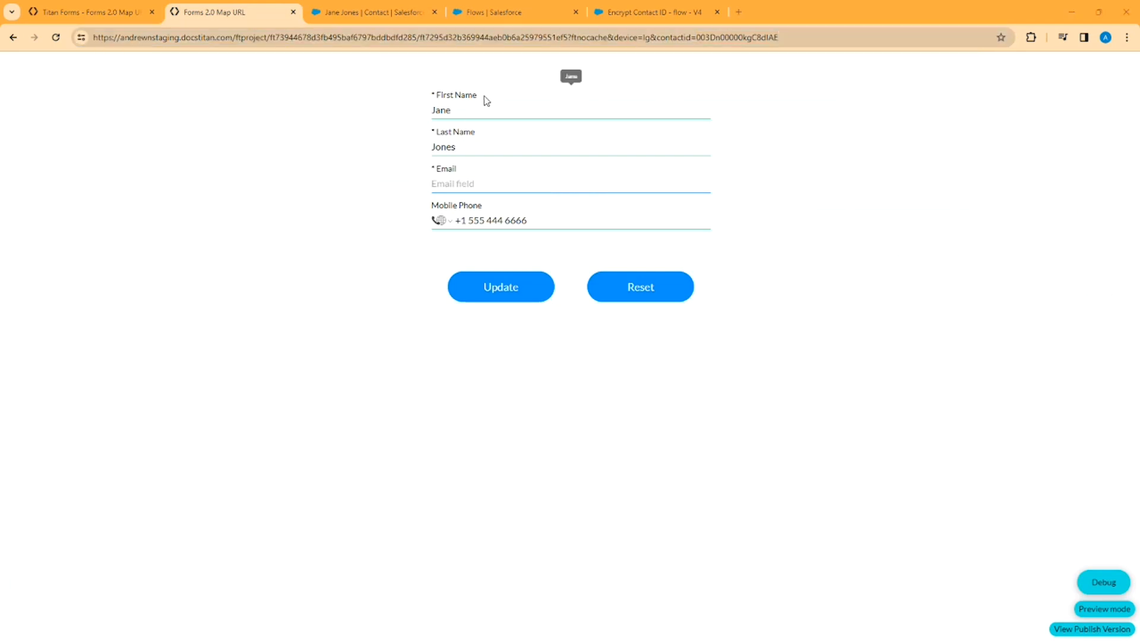
Open the form project's custom variables to review the static variables contactid and encryptedid
click(74, 11)
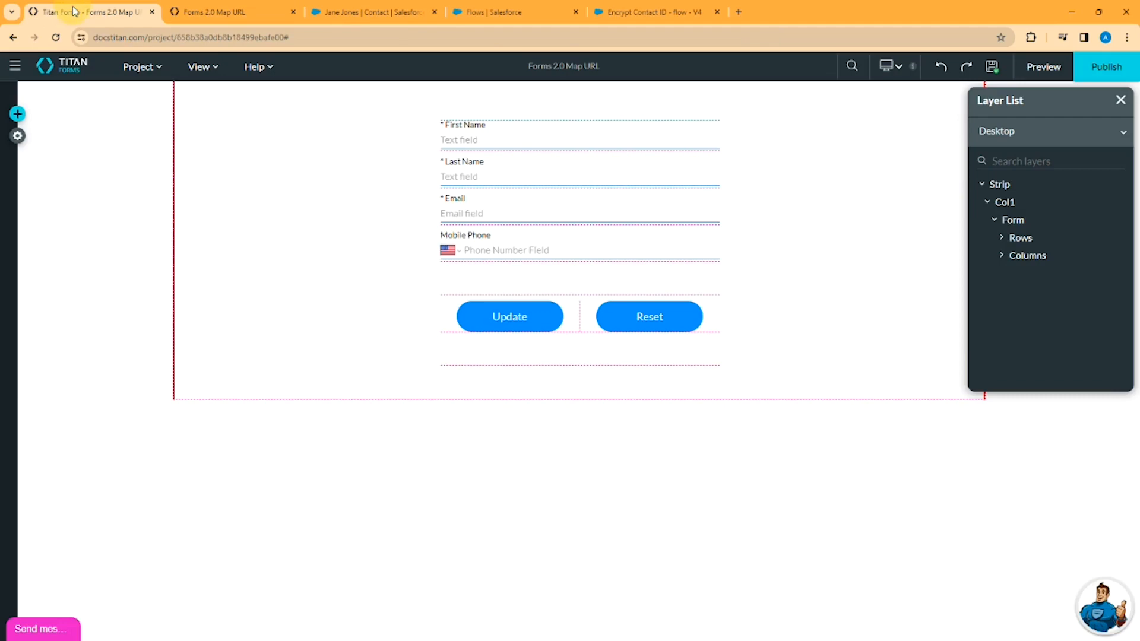
click(18, 136)
click(18, 184)
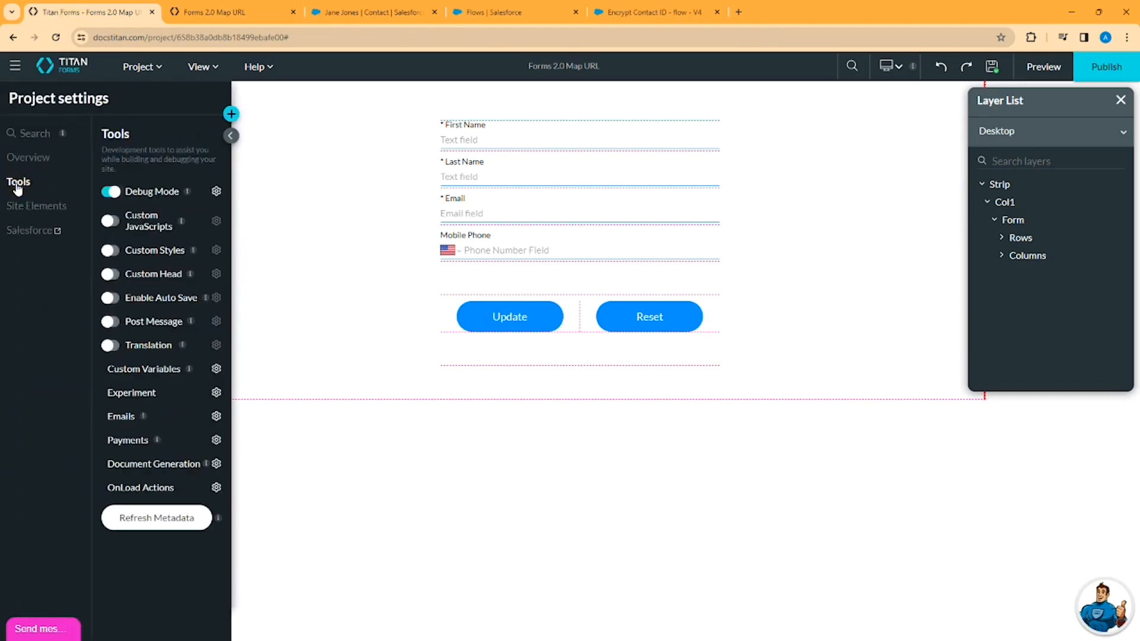
click(217, 369)
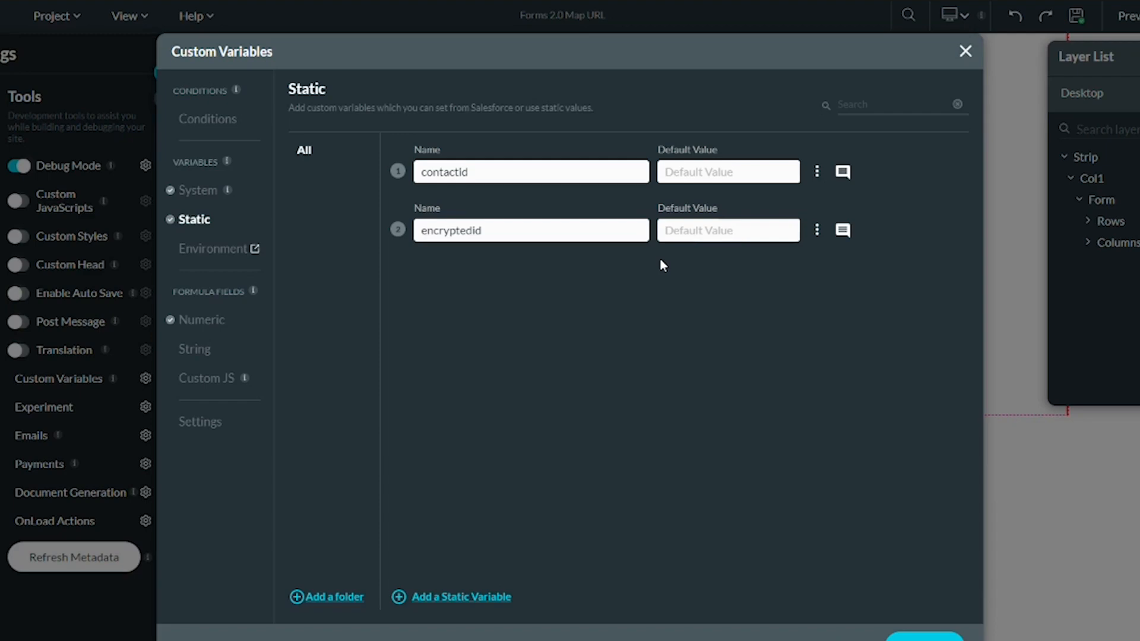
Find the Encrypted Contact ID field under Personal Info on the Salesforce contact record and select its full value
click(365, 8)
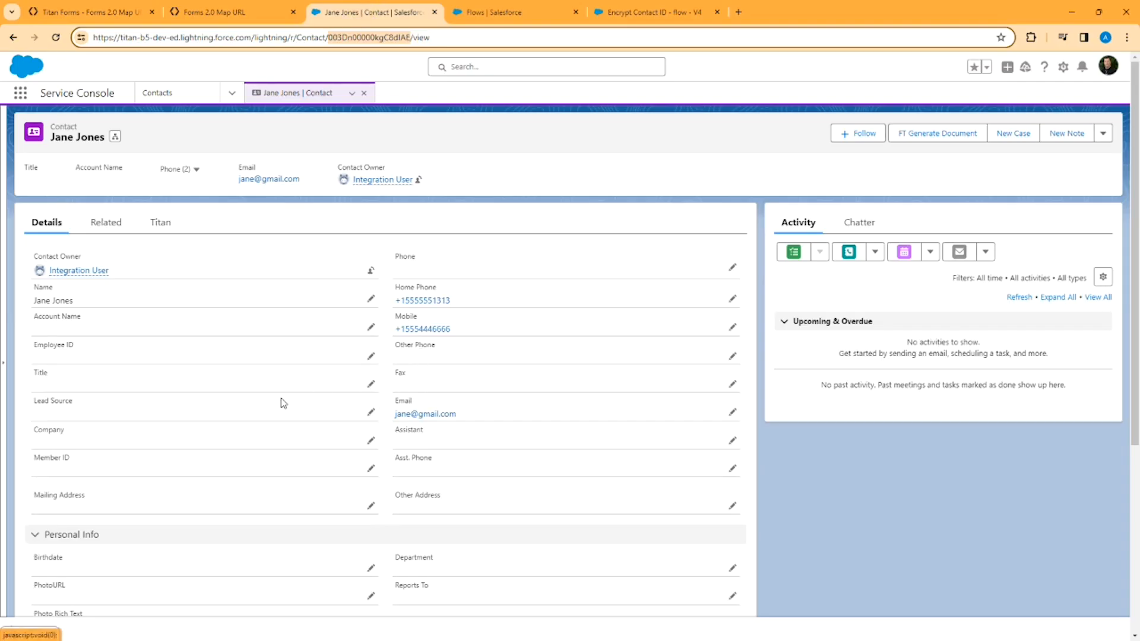
scroll(280, 399, down, 3)
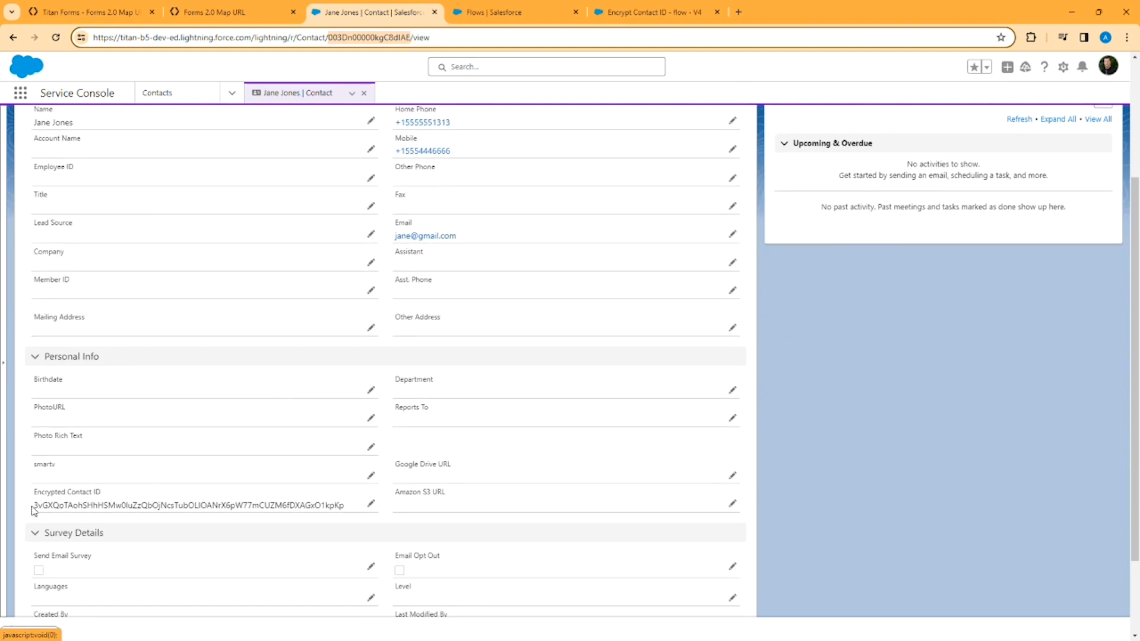
click(88, 507)
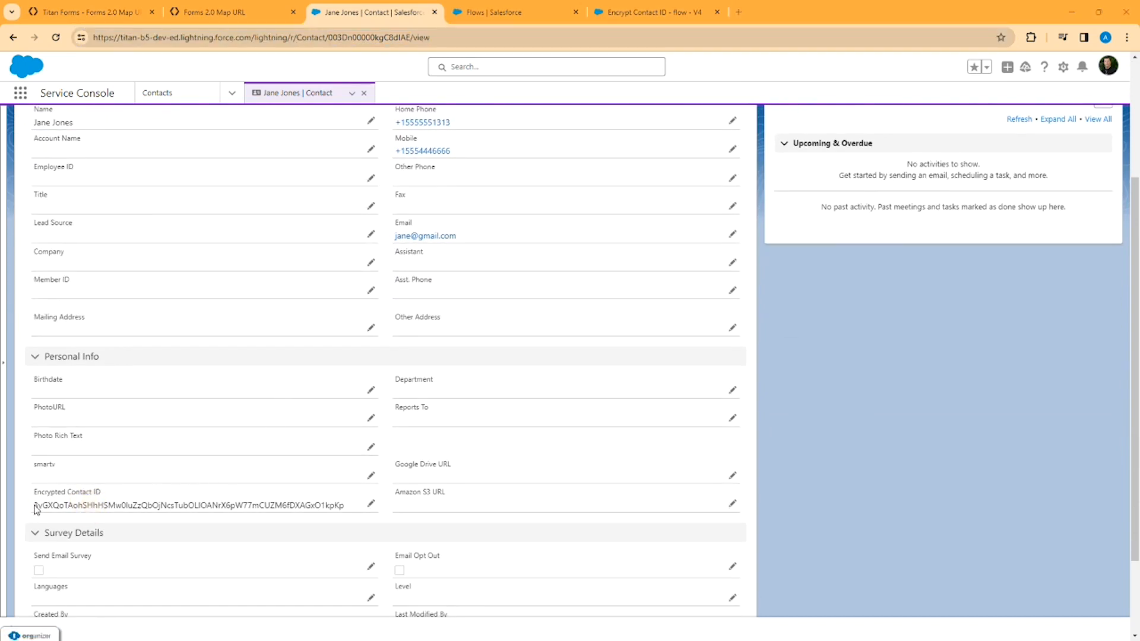
drag(34, 506, 77, 510)
drag(345, 508, 35, 506)
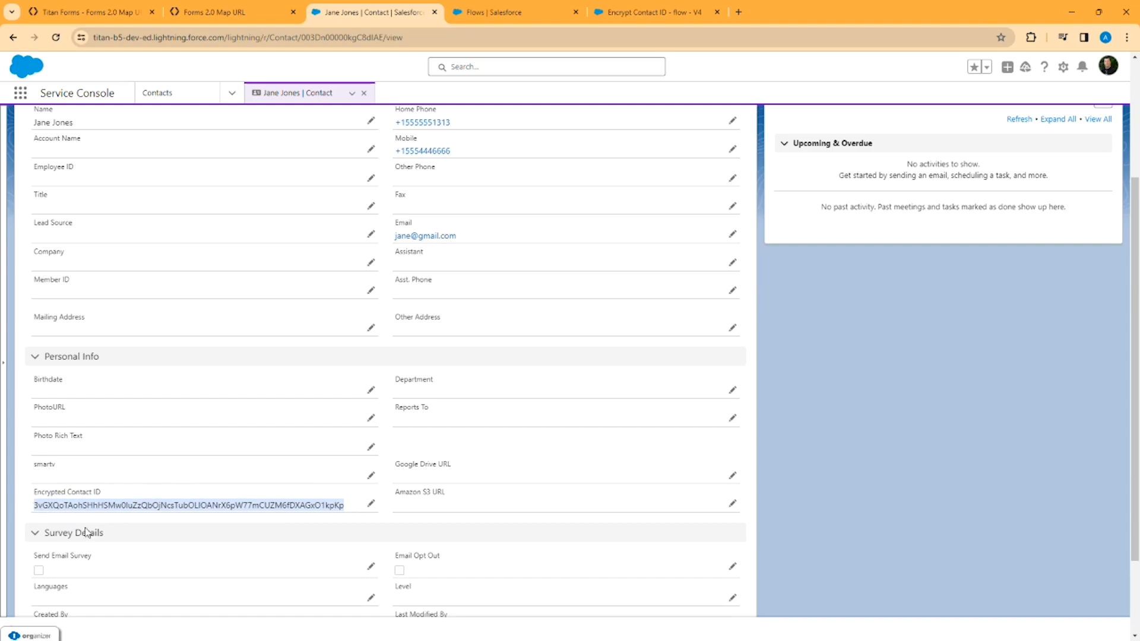
Switch to the Encrypt Contact ID flow, dismiss the open action editor, and review the start element's trigger and entry conditions
click(508, 10)
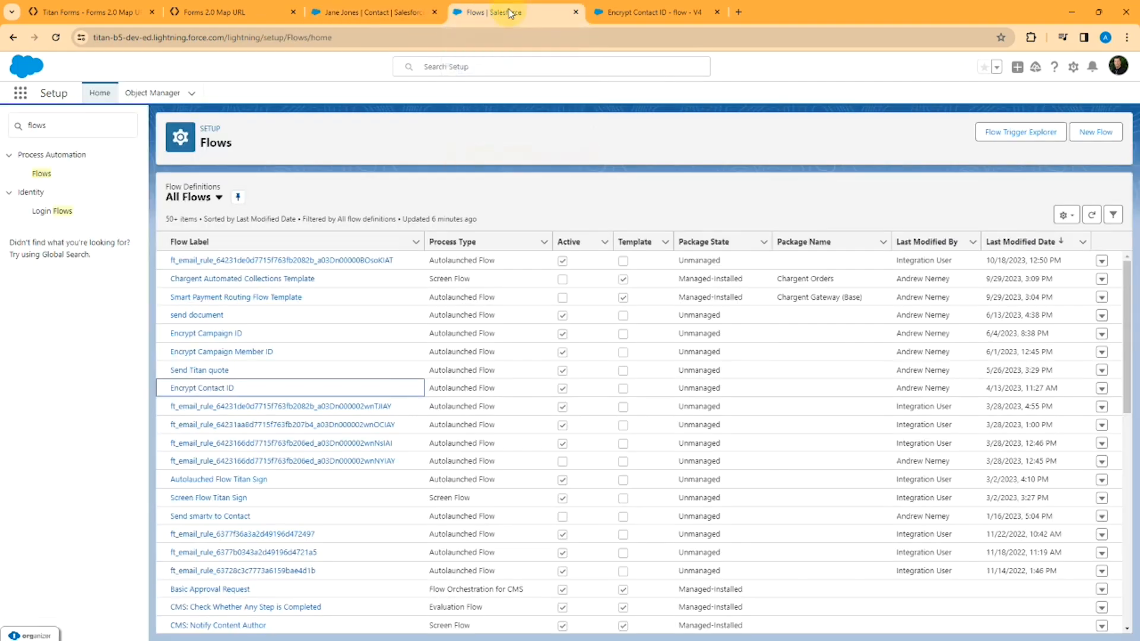
click(631, 10)
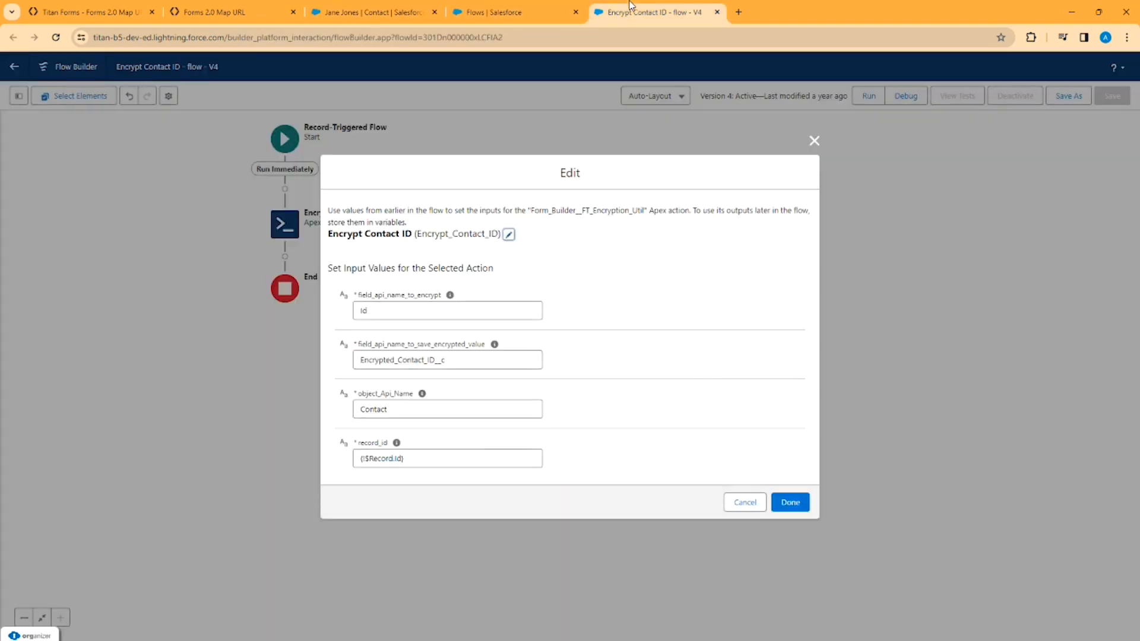
click(728, 509)
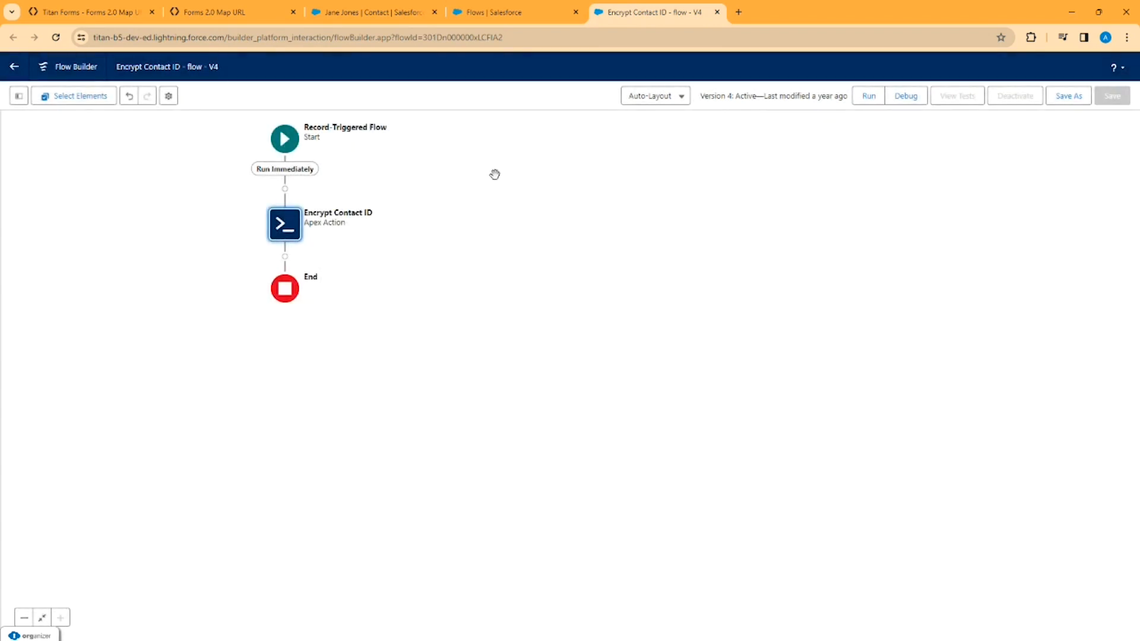
click(289, 139)
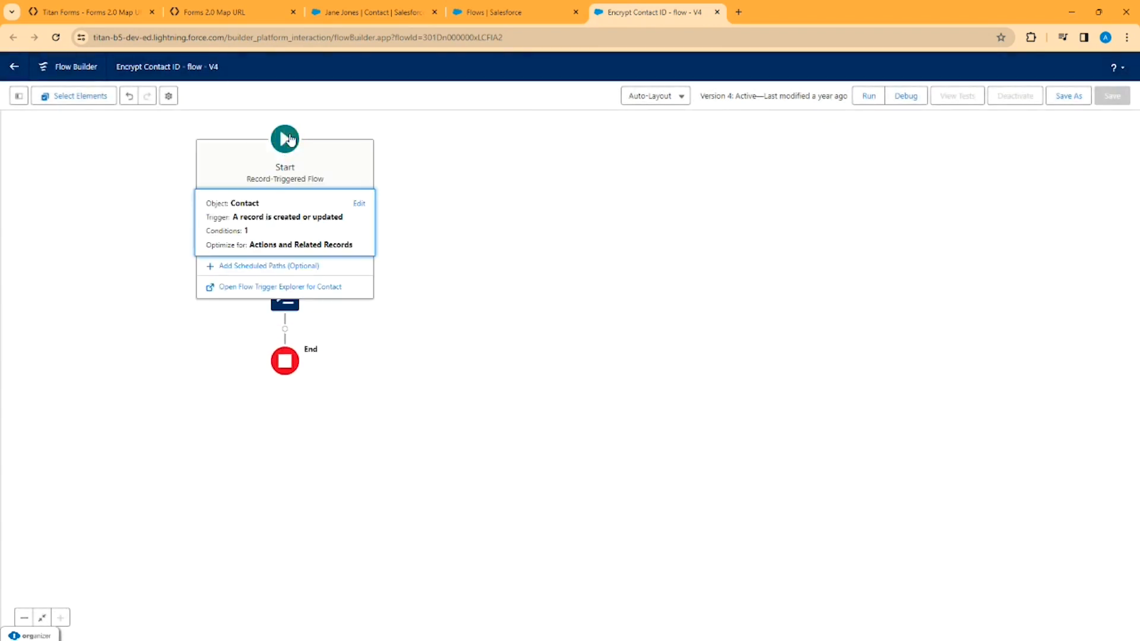
click(360, 205)
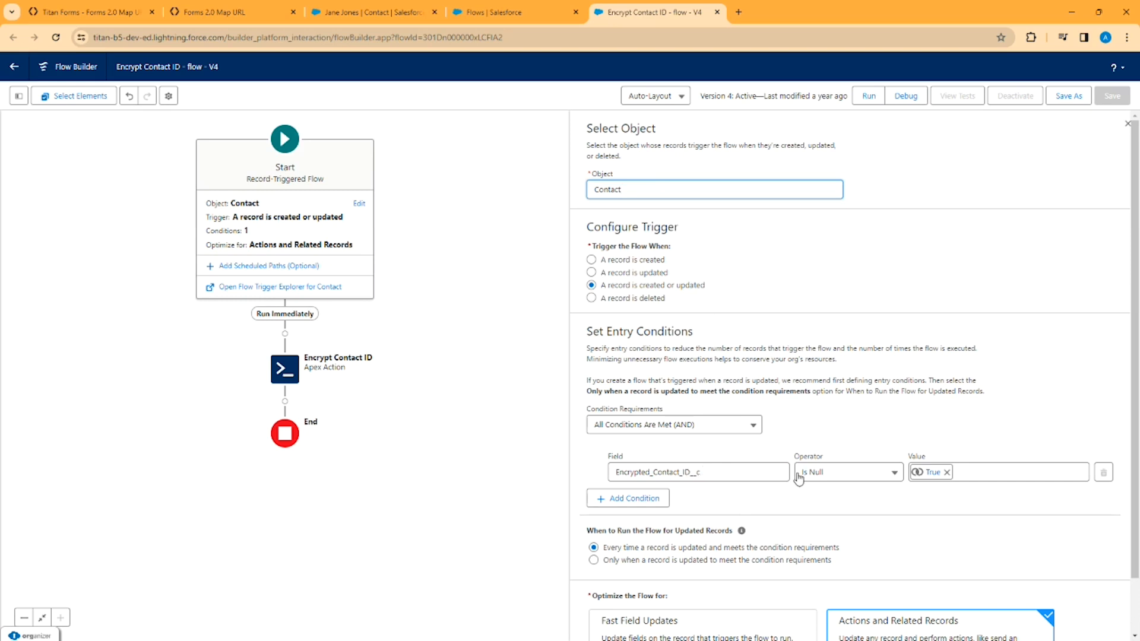
Review the input values of the flow's Encrypt Contact ID Apex action, close it, and return to the contact's Encrypted Contact ID field
click(285, 367)
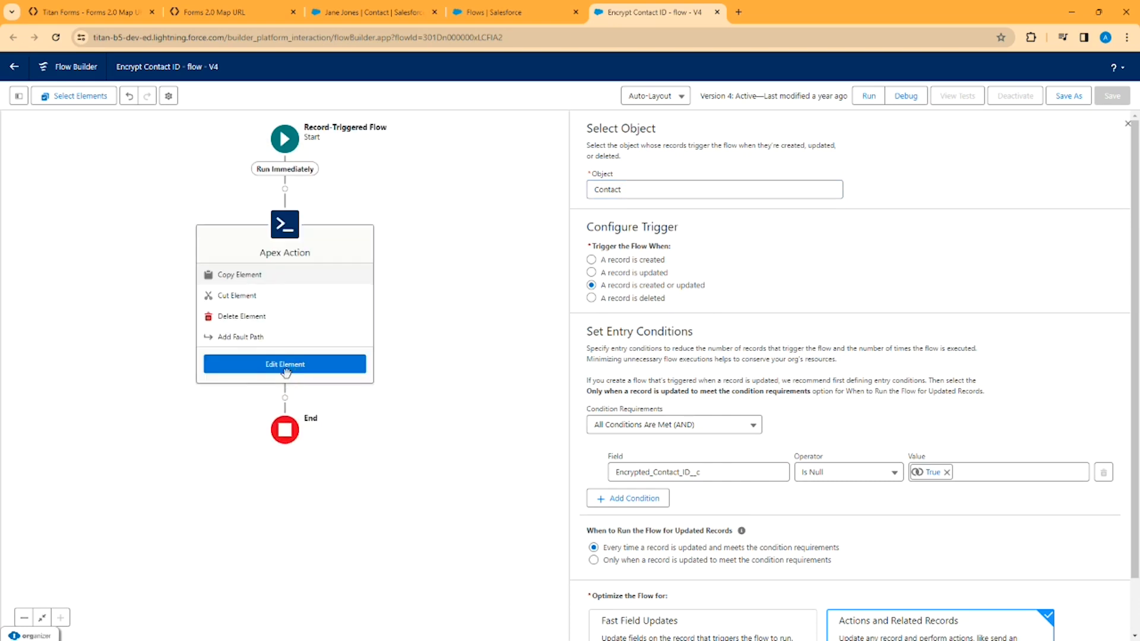
click(286, 371)
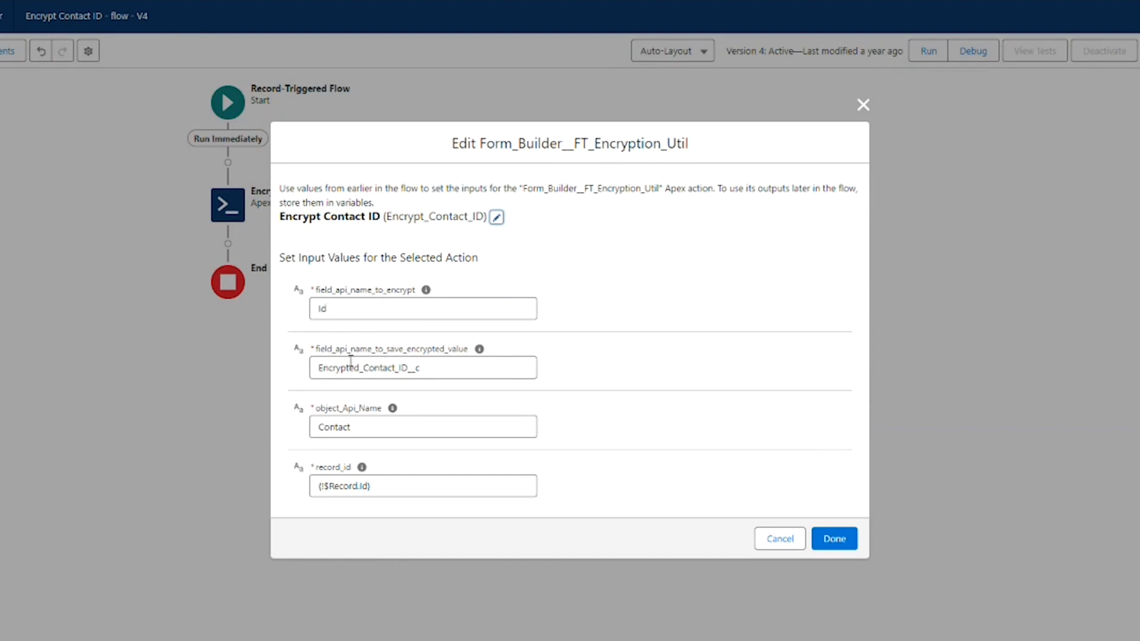
drag(346, 349, 467, 349)
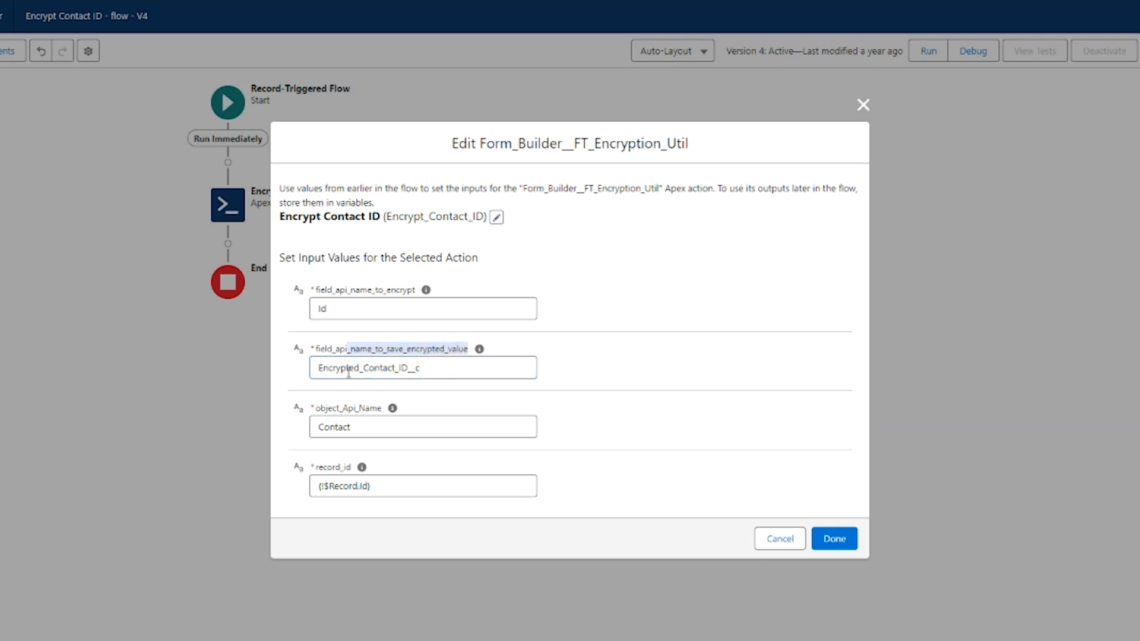
click(348, 370)
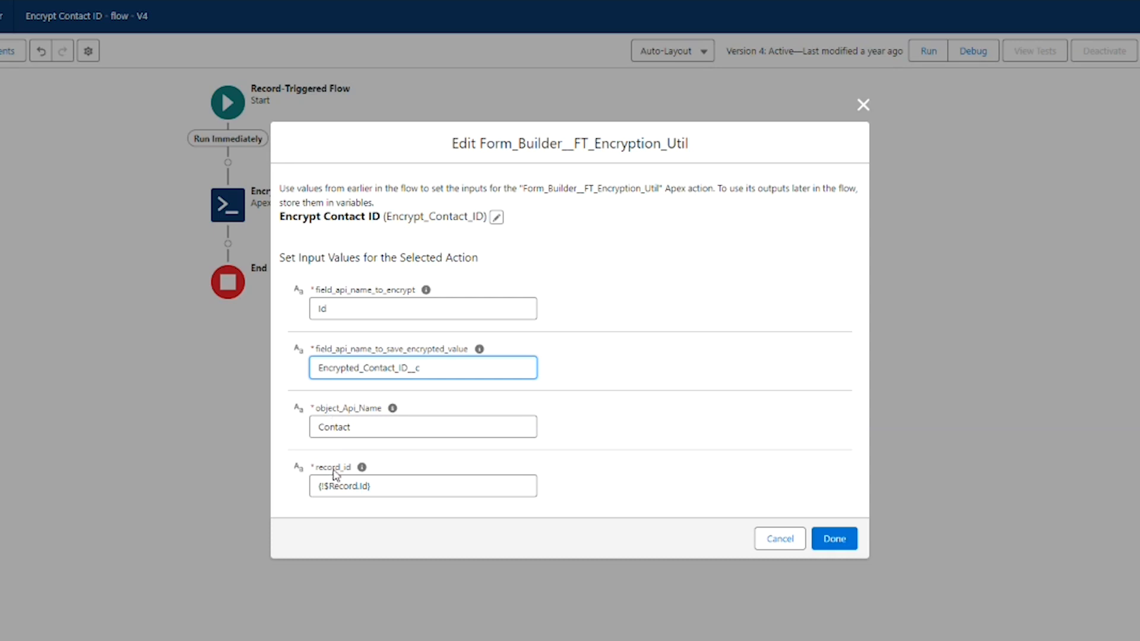
click(384, 489)
drag(384, 488, 310, 487)
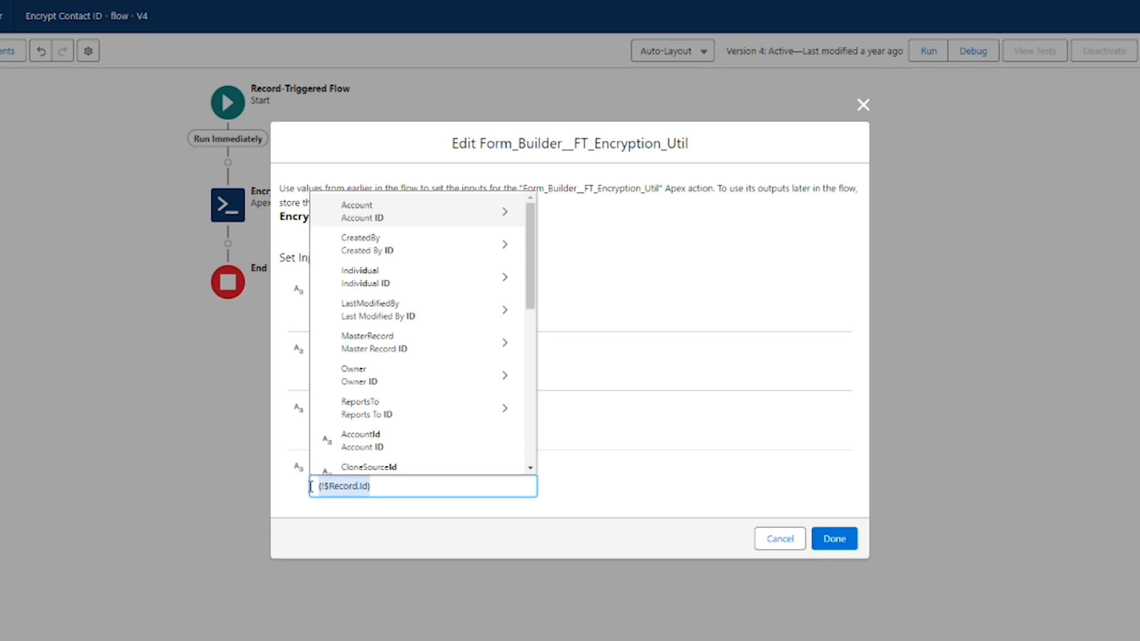
click(833, 538)
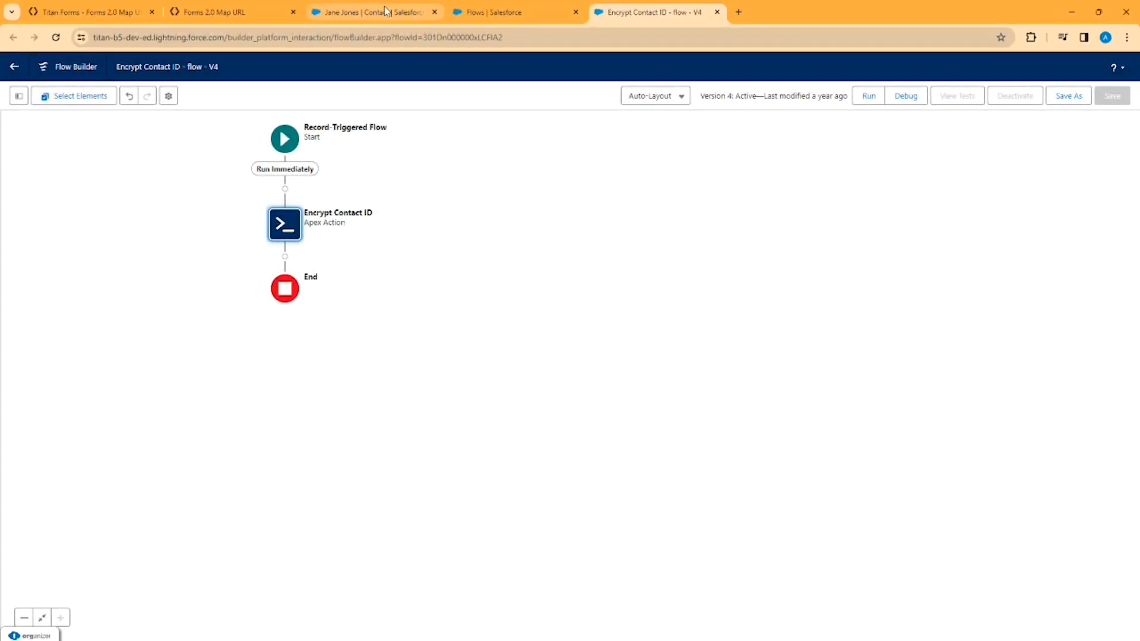
click(384, 11)
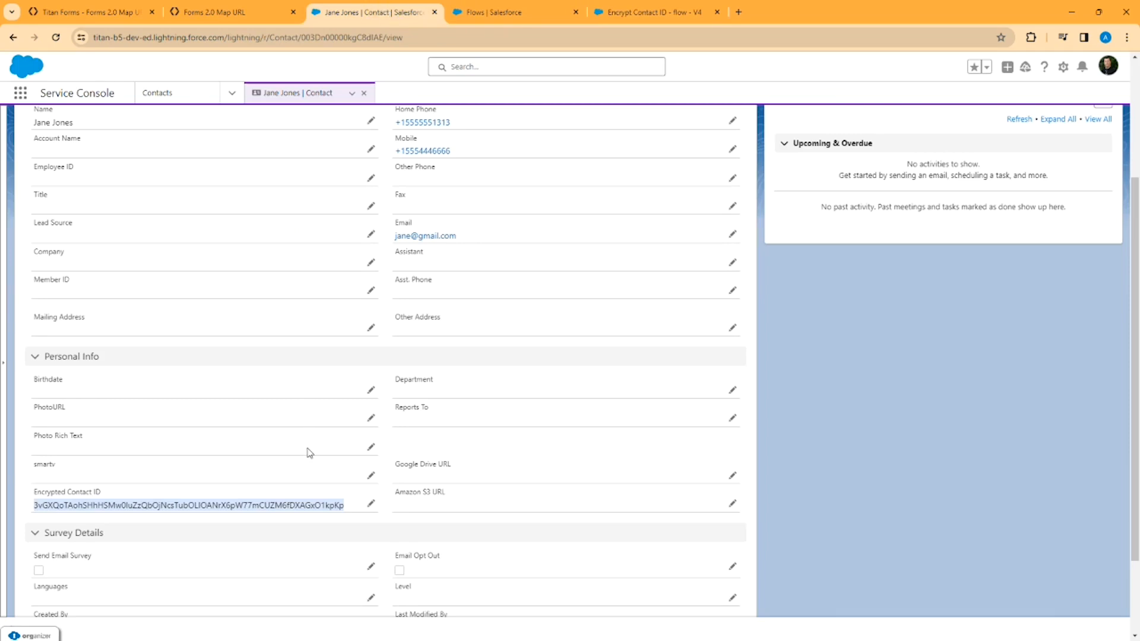
click(121, 497)
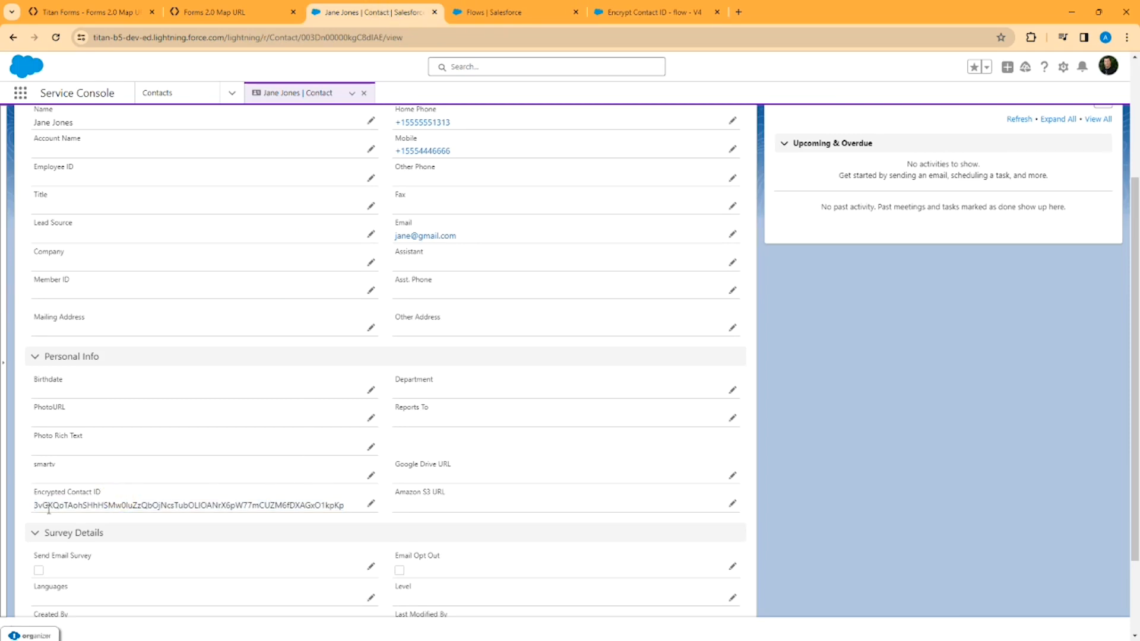
Make sure the static variable encryptedid is mapped to the URL in the form project, and apply the custom variables
click(109, 10)
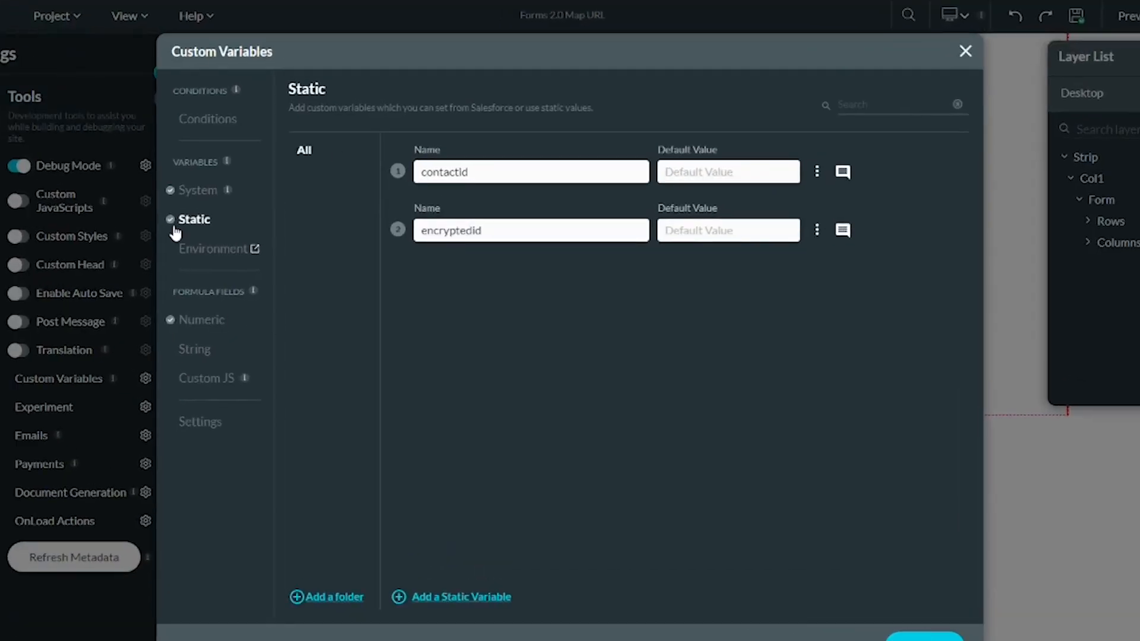
click(818, 230)
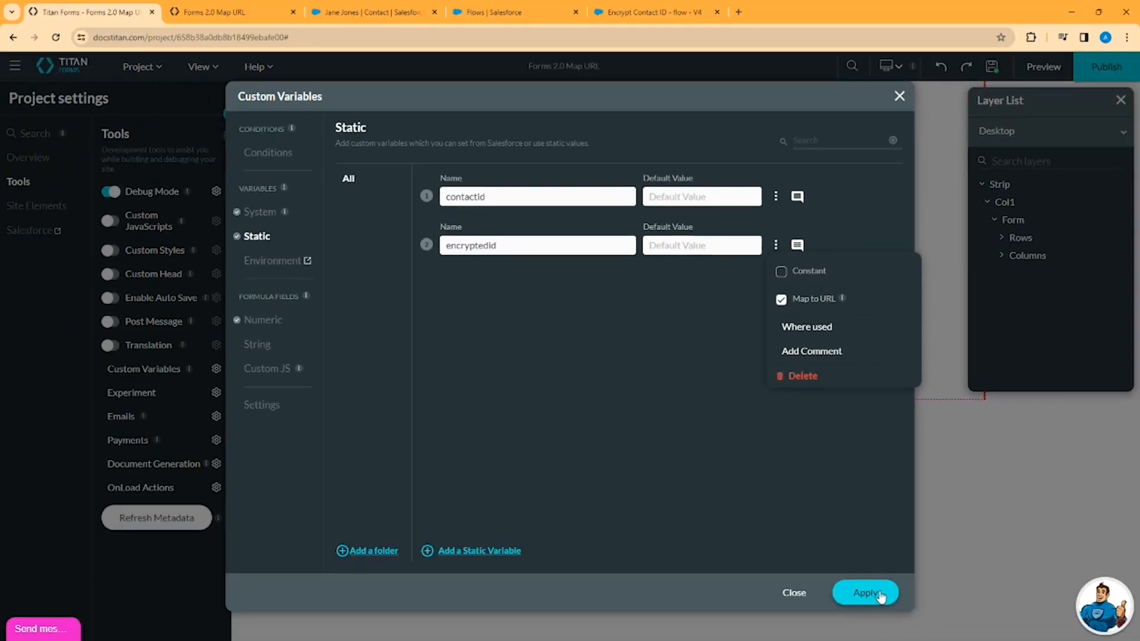
click(872, 590)
Edit the Contact get-record integration in Salesforce and set its condition's field to Encrypted Contact ID
click(39, 230)
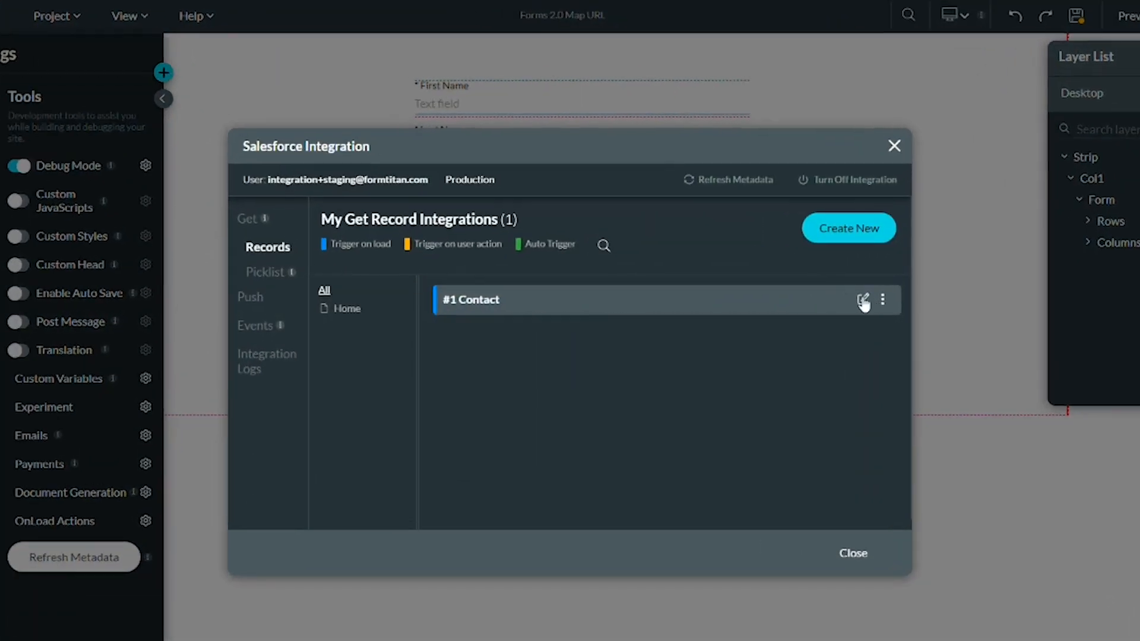
click(863, 300)
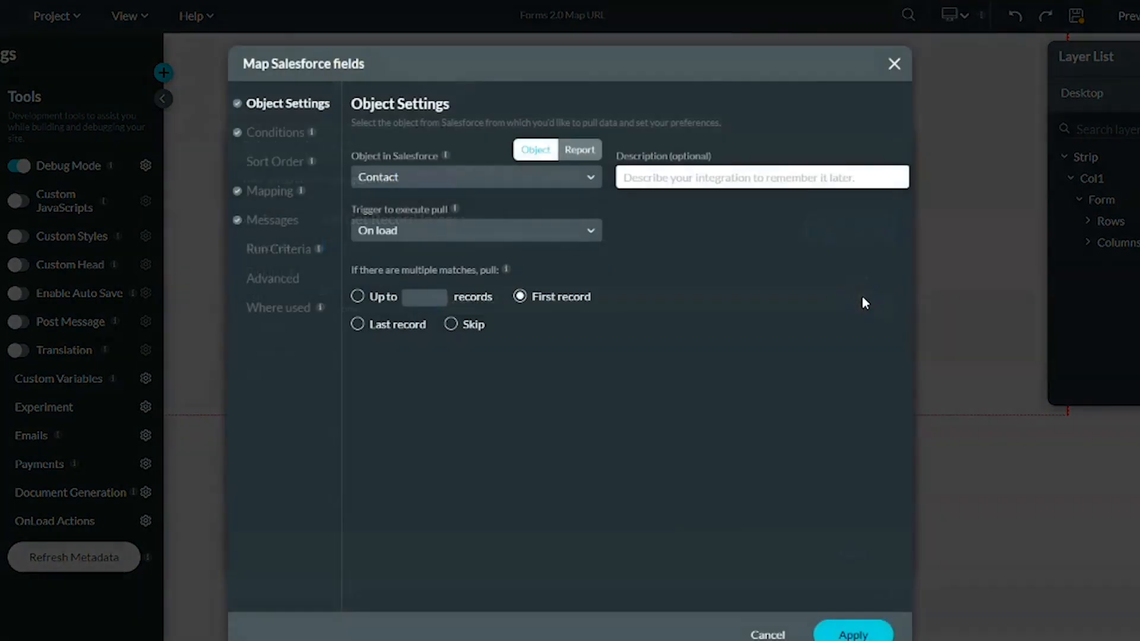
click(274, 134)
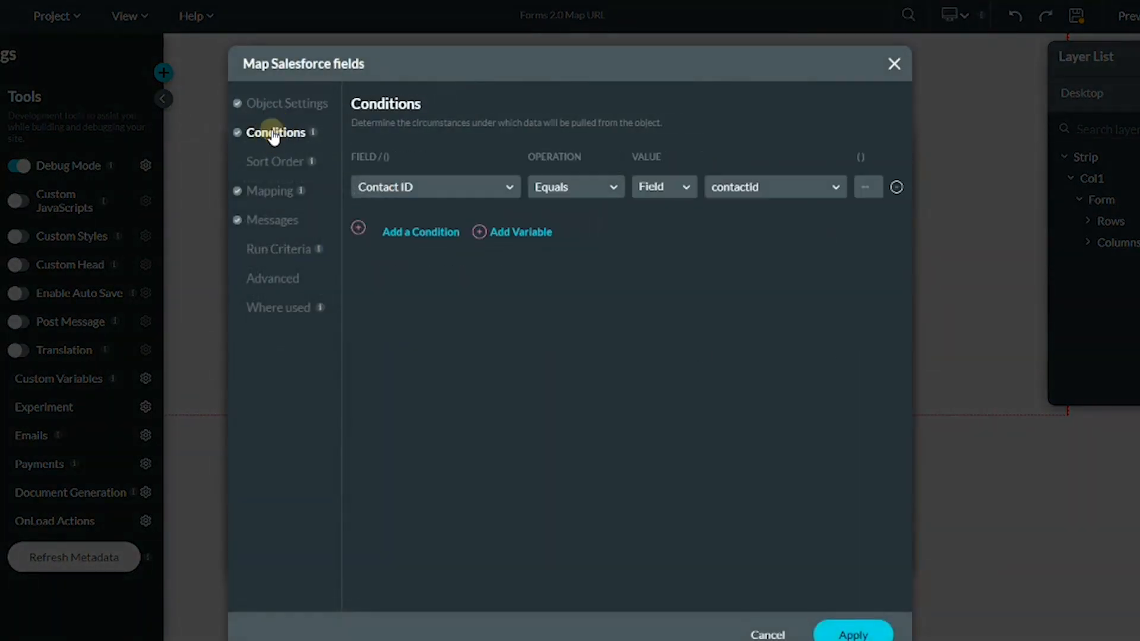
click(460, 187)
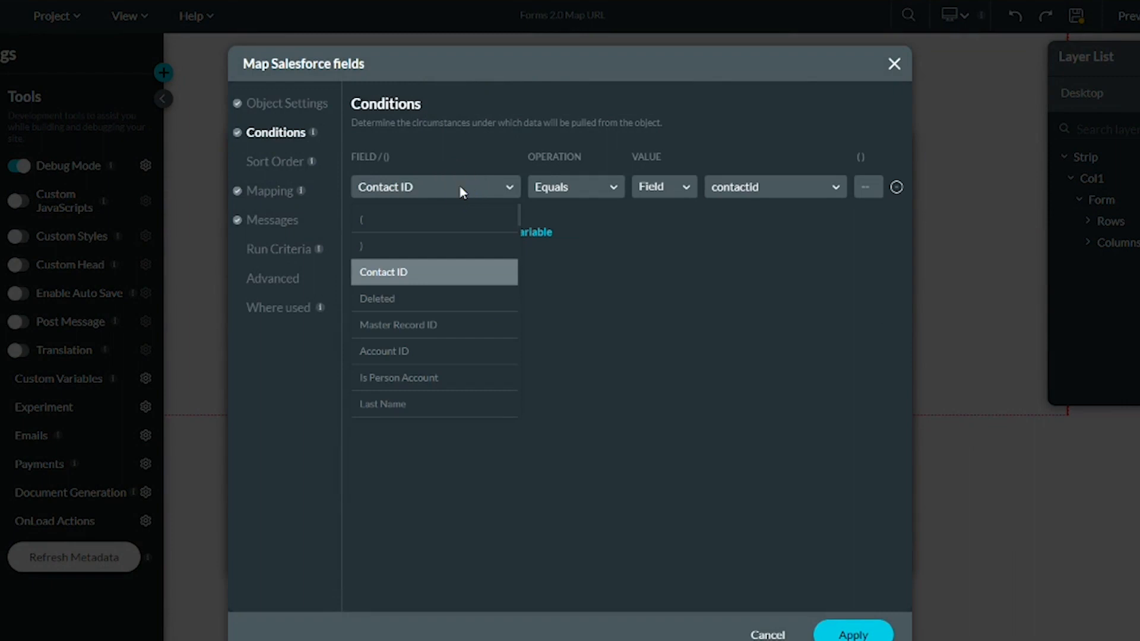
text(encryp)
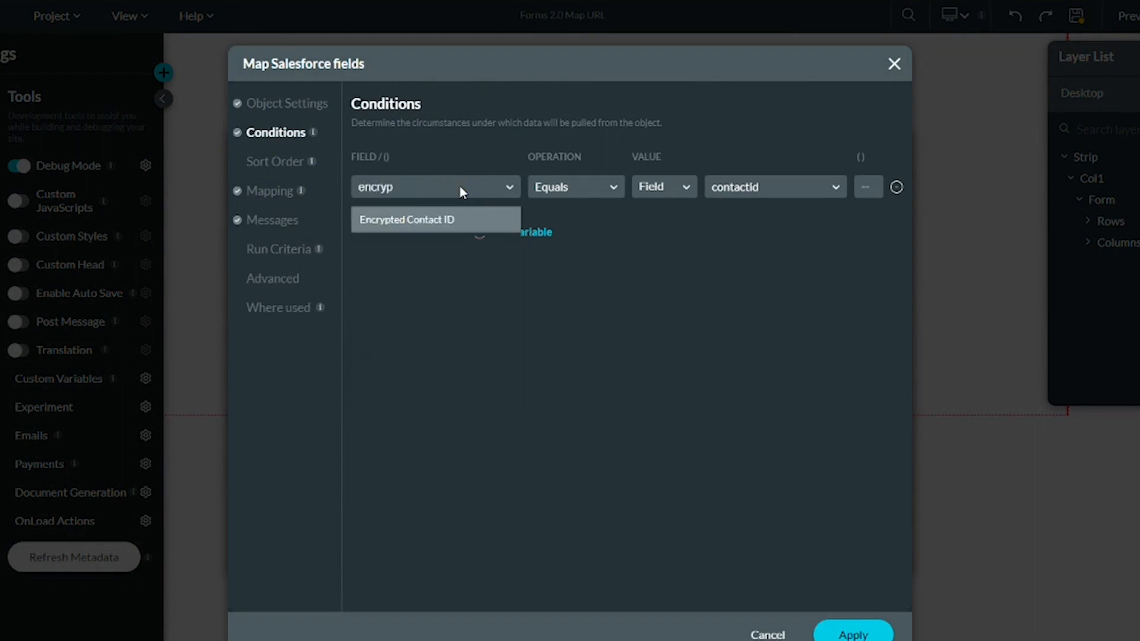
click(428, 220)
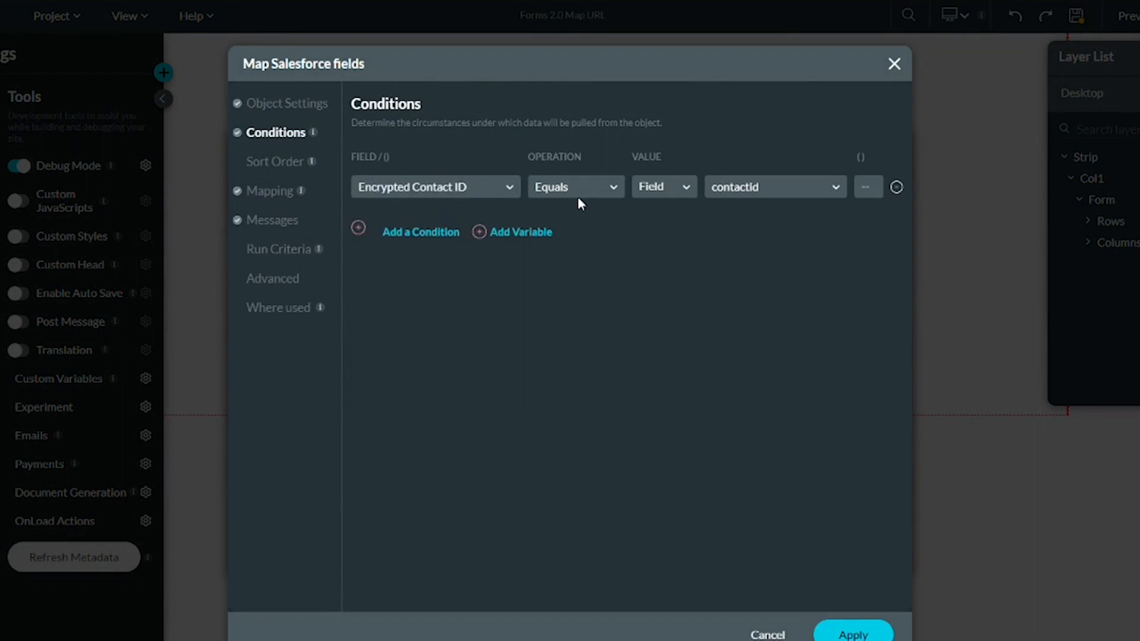
Set the condition's comparison value to the encryptedid variable, apply the mapping, and close the Salesforce integration
click(763, 197)
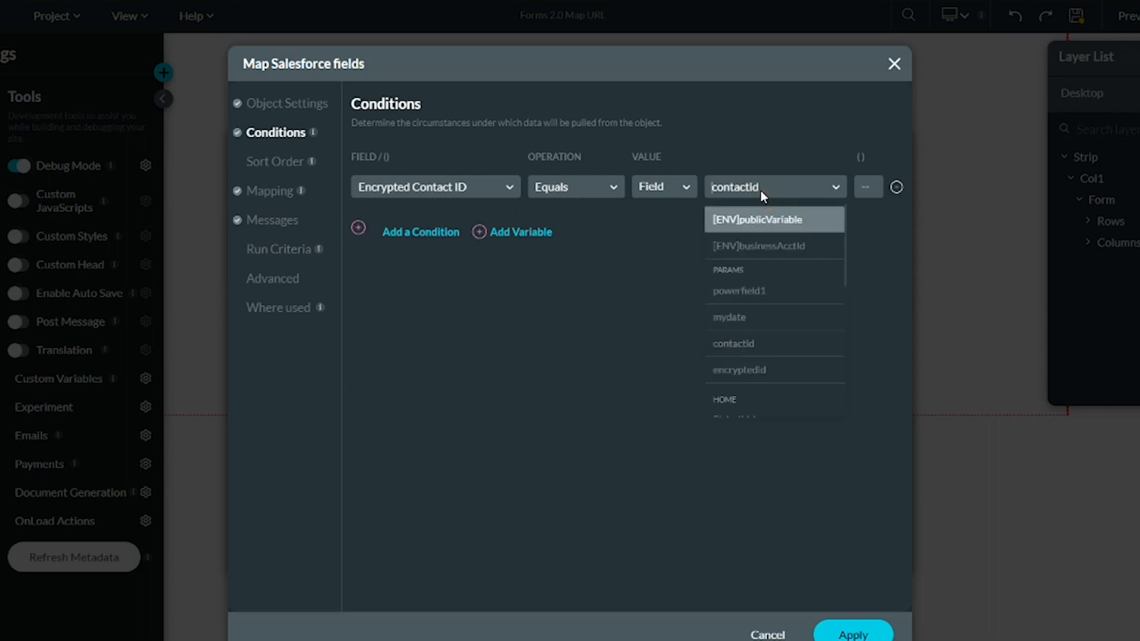
text(encr)
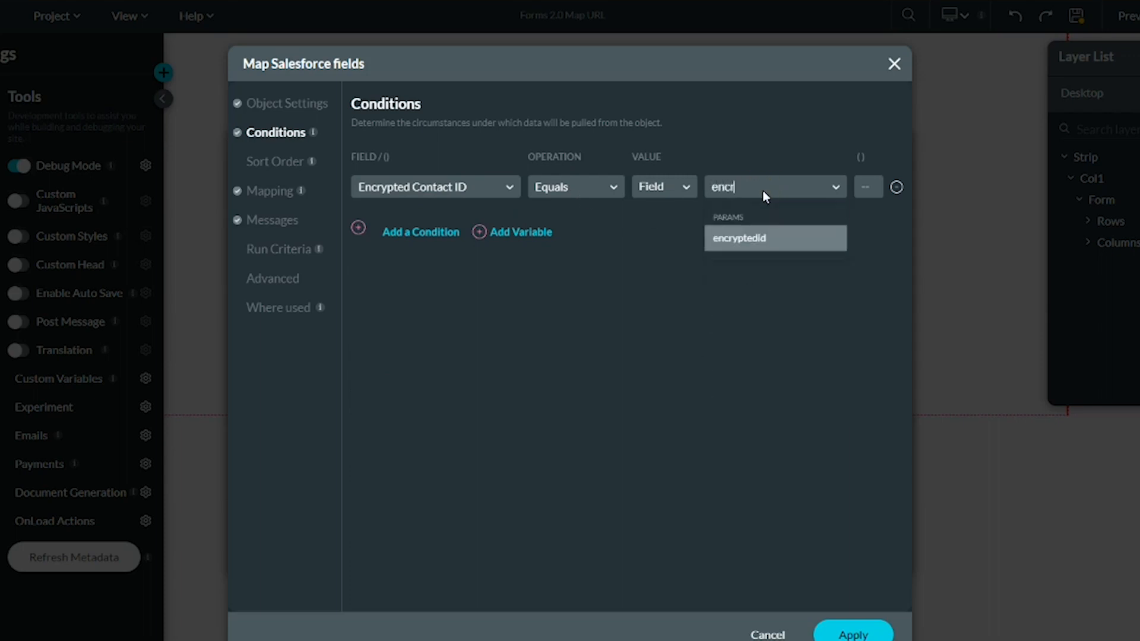
click(752, 237)
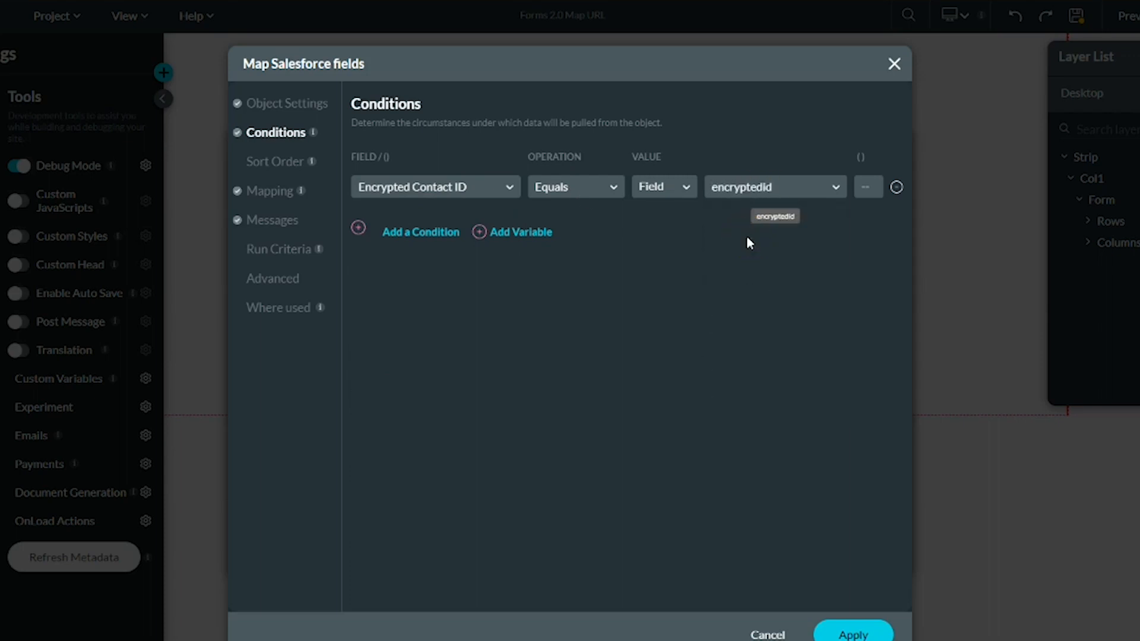
click(853, 634)
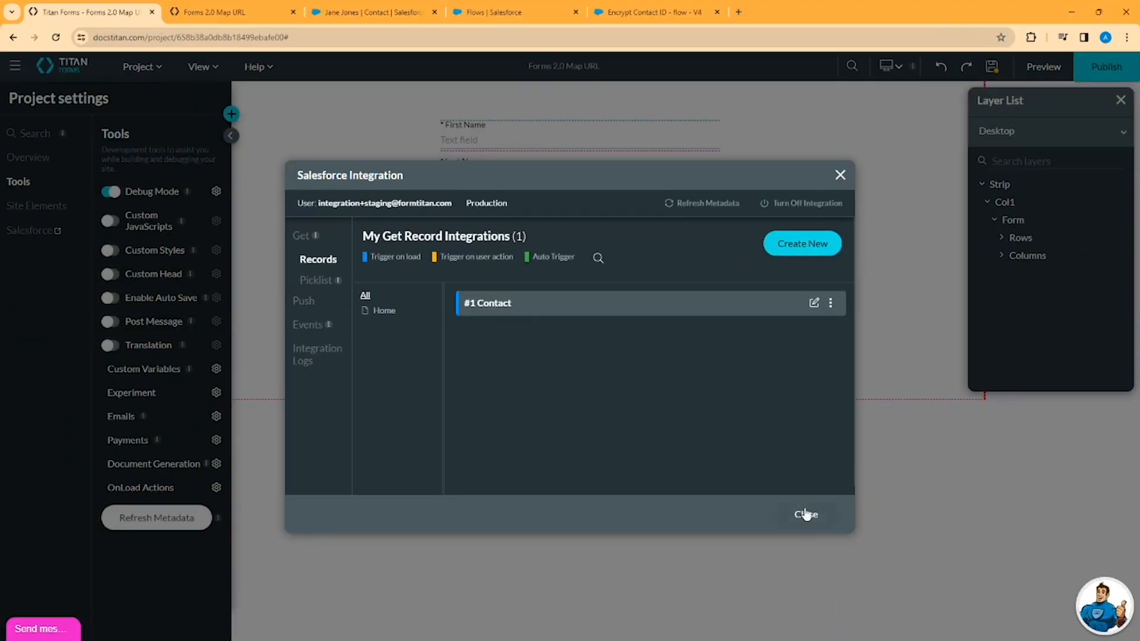
click(806, 514)
Save the form project and reload its preview with the contactid parameter's value removed from the URL
click(992, 67)
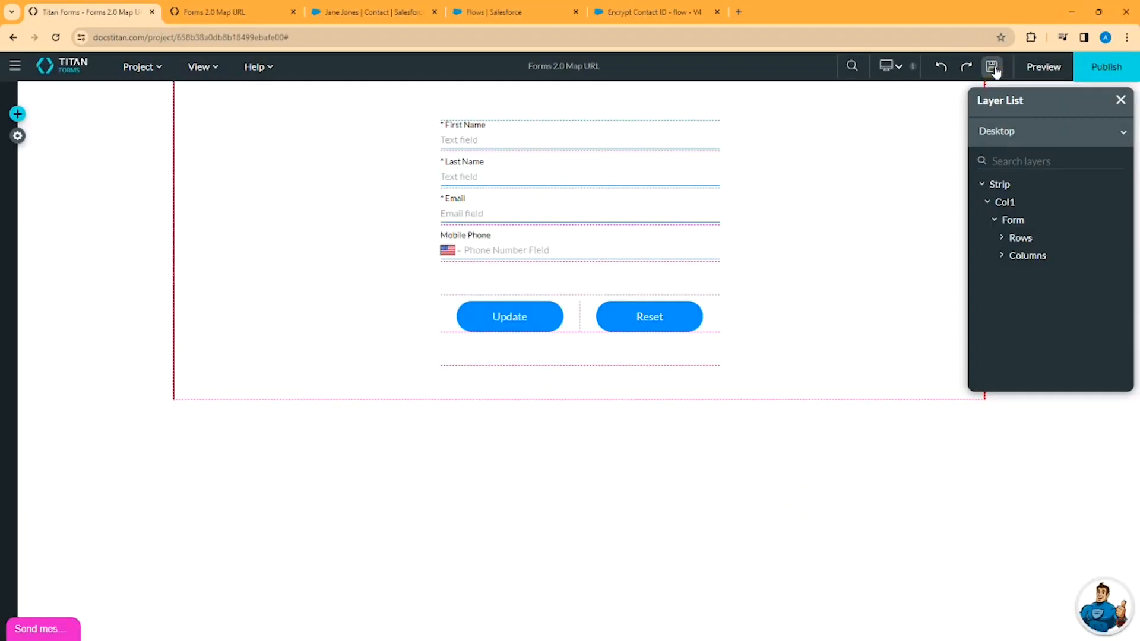
click(243, 12)
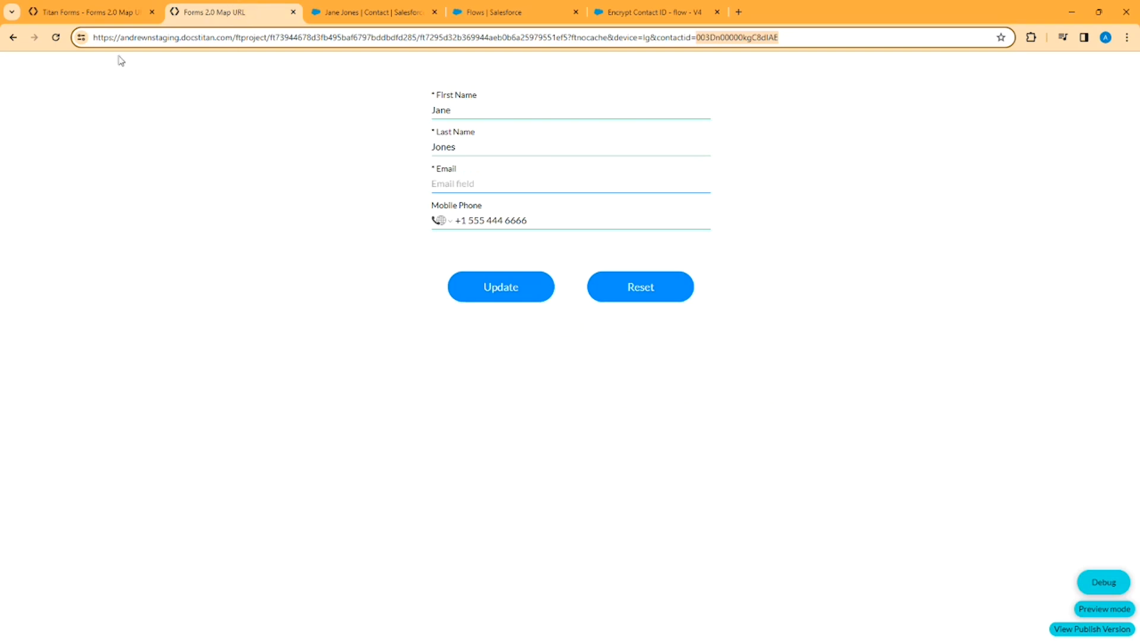
click(56, 38)
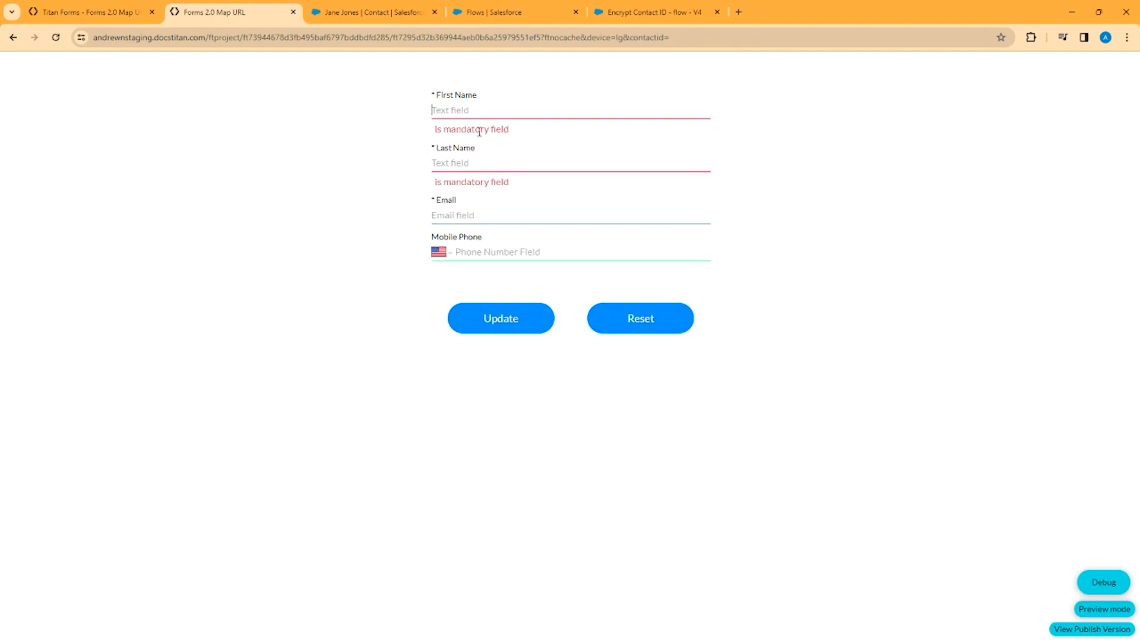
Replace the contactid parameter at the end of the form preview's URL with encryptedid=, leaving its value empty
click(680, 38)
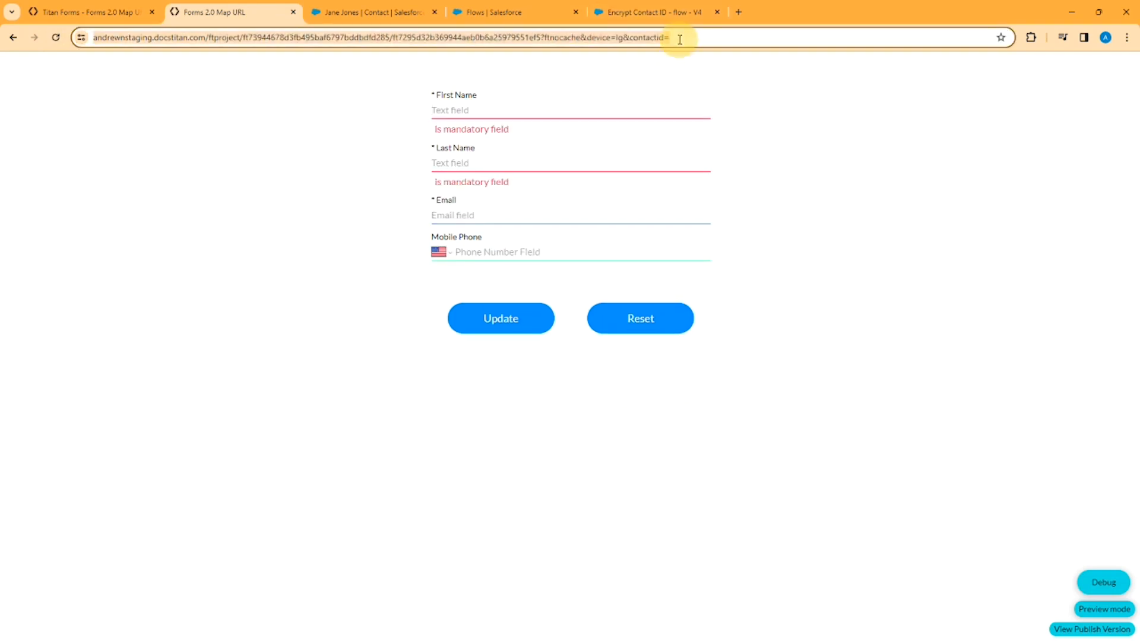
click(689, 40)
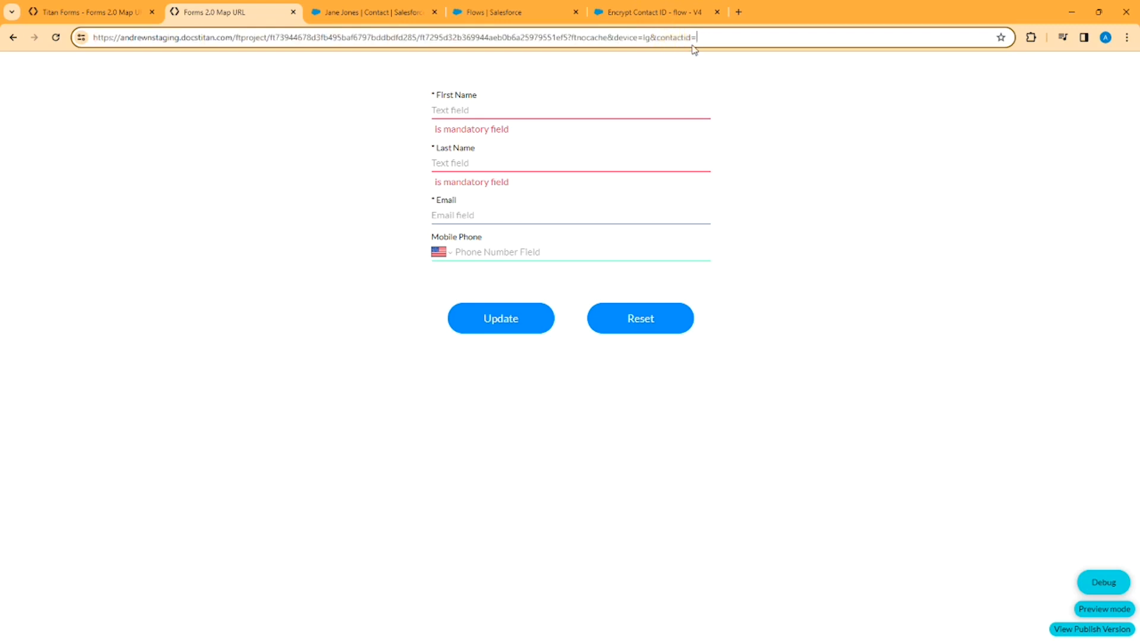
key(BackSpace)
key(BackSpace)
key(BackSpace)
key(BackSpace)
key(BackSpace)
key(BackSpace)
key(BackSpace)
key(BackSpace)
key(BackSpace)
key(BackSpace)
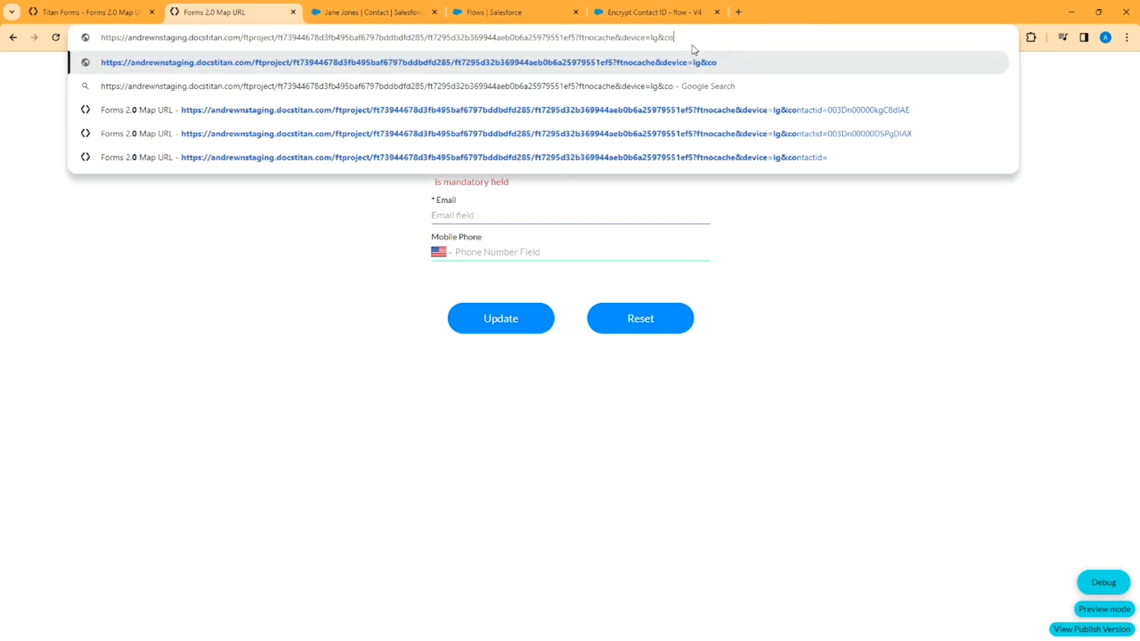
text(encrypt)
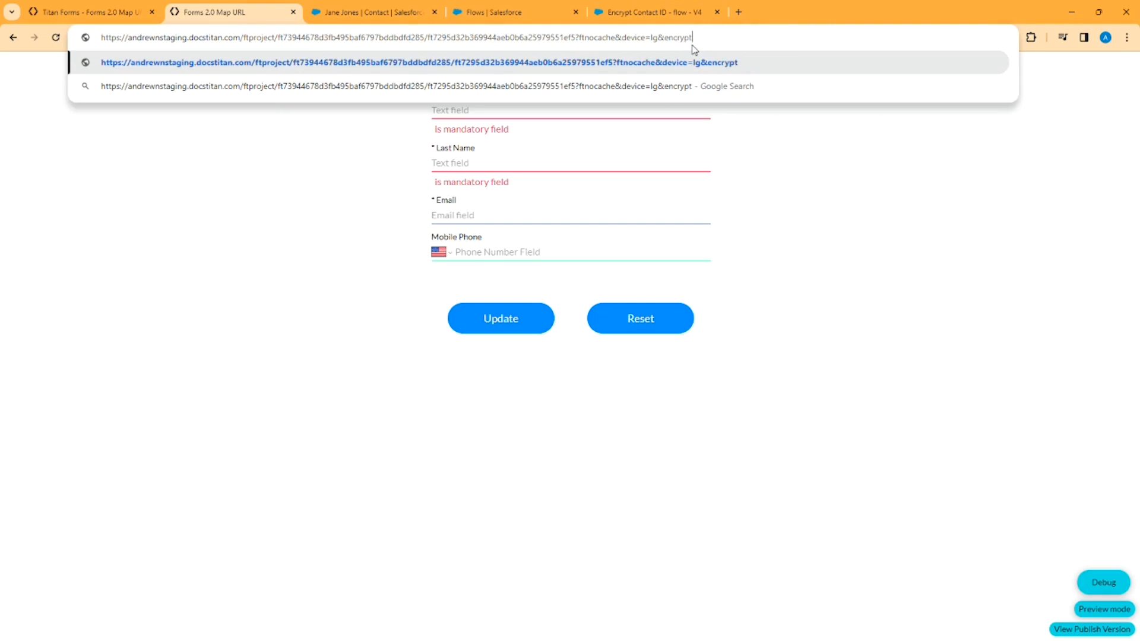
text(edid=)
Copy the Encrypted Contact ID from the Salesforce contact record, paste it as the encryptedid value in the preview URL, and load the page
click(365, 11)
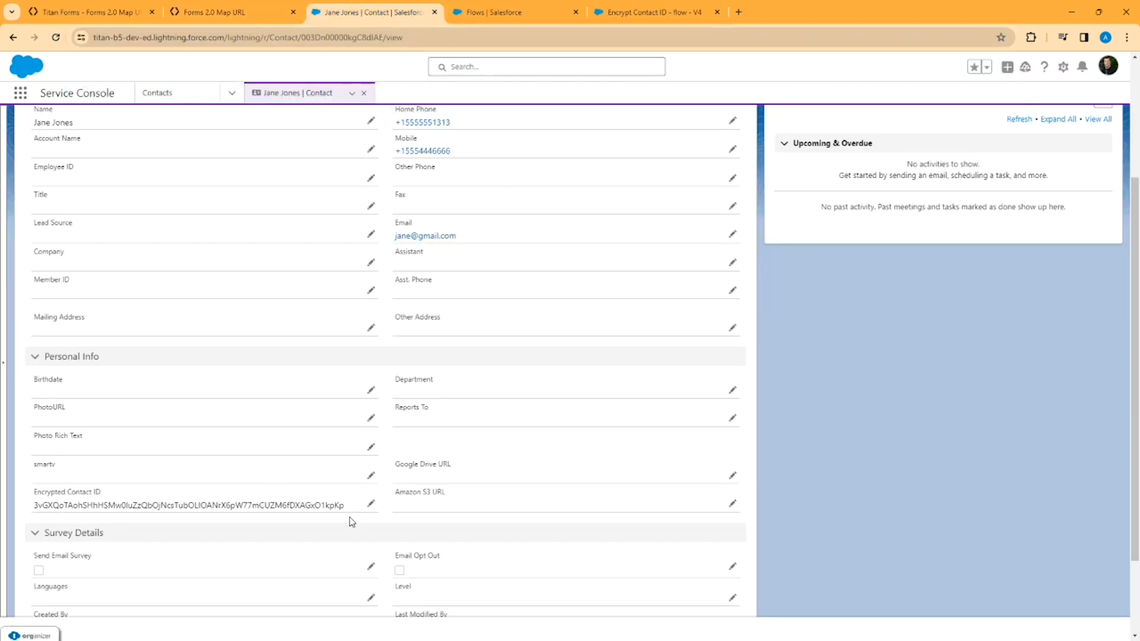
drag(354, 506, 33, 506)
key(ctrl+c)
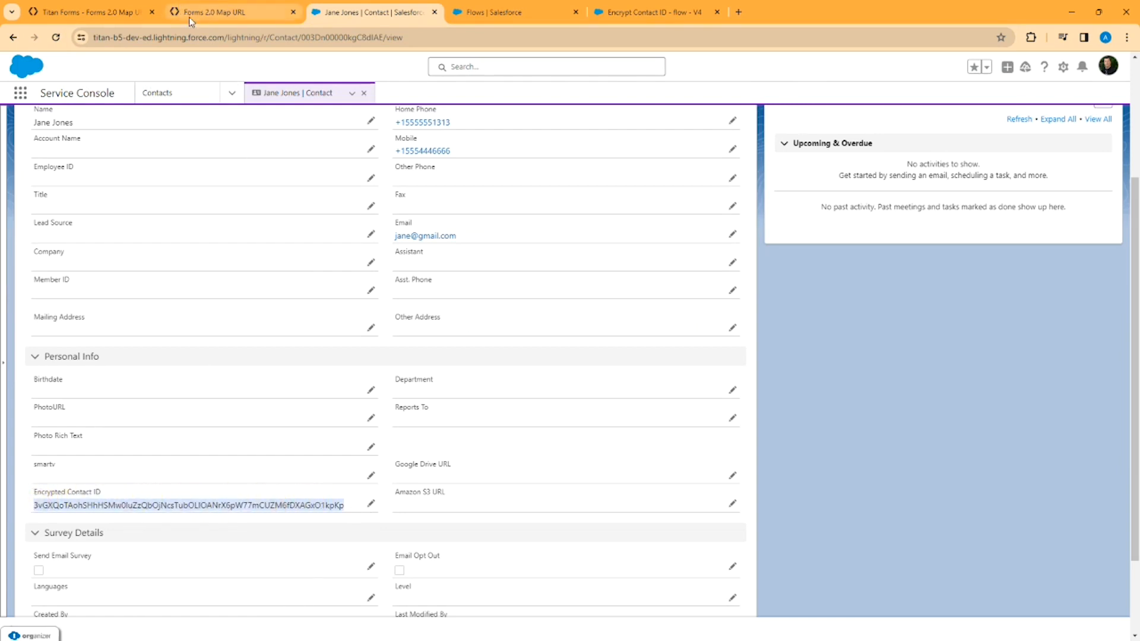
click(254, 8)
key(ctrl+v)
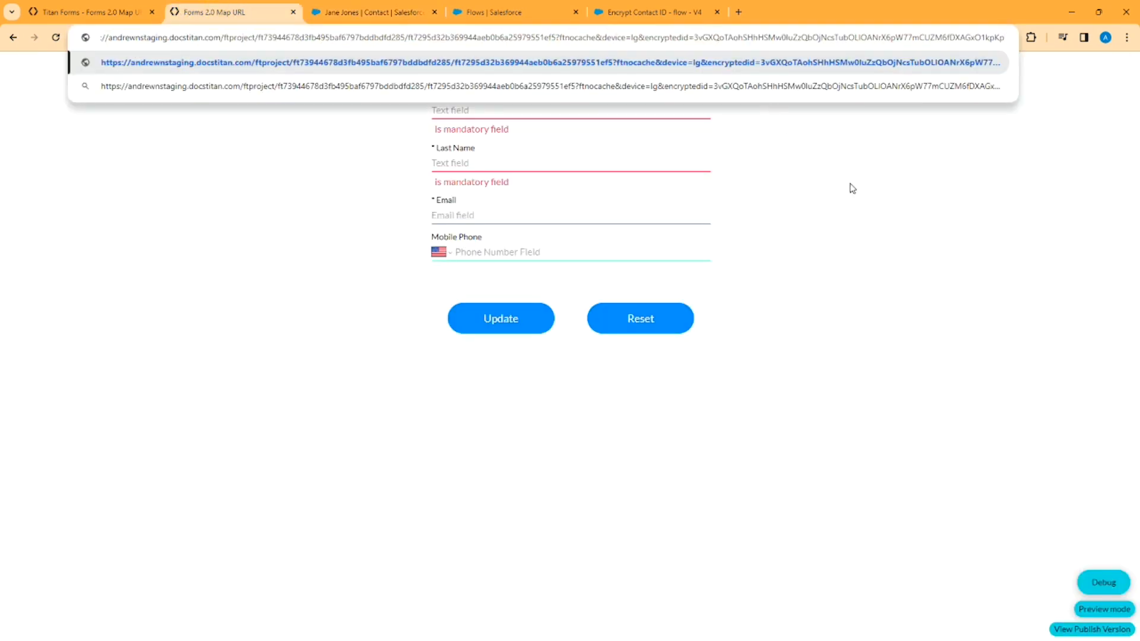
key(Return)
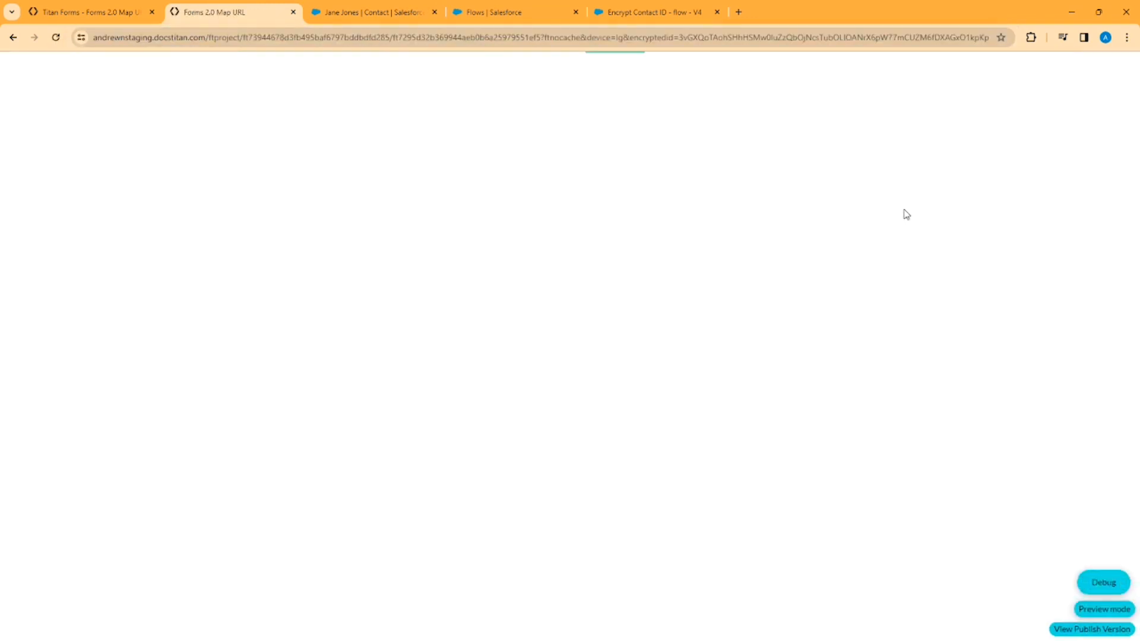